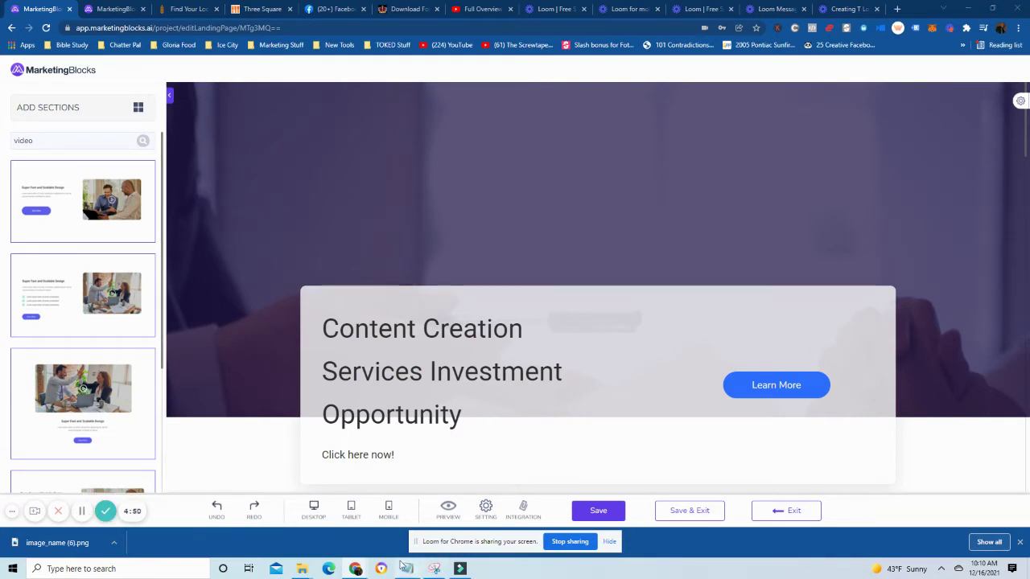
Search for 'paint' in Windows search and launch paint.net
click(154, 570)
text(paint)
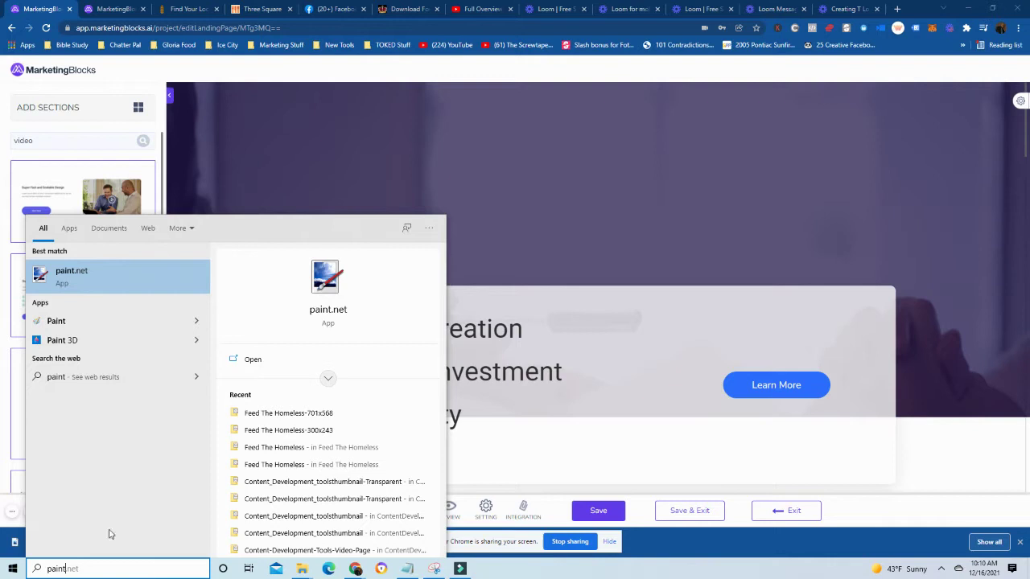
click(125, 283)
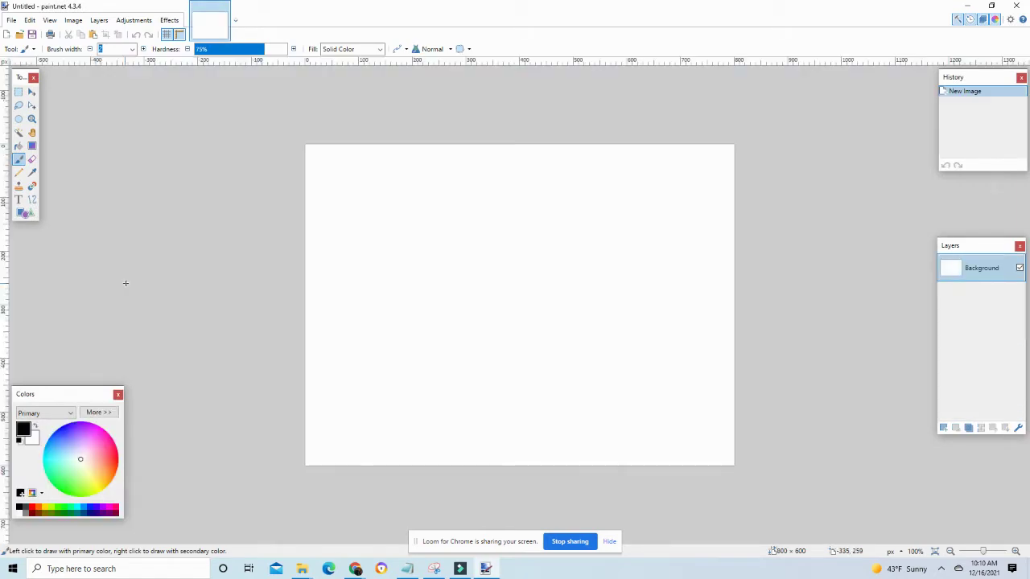
Open image_name (6).png from the Downloads folder
click(11, 21)
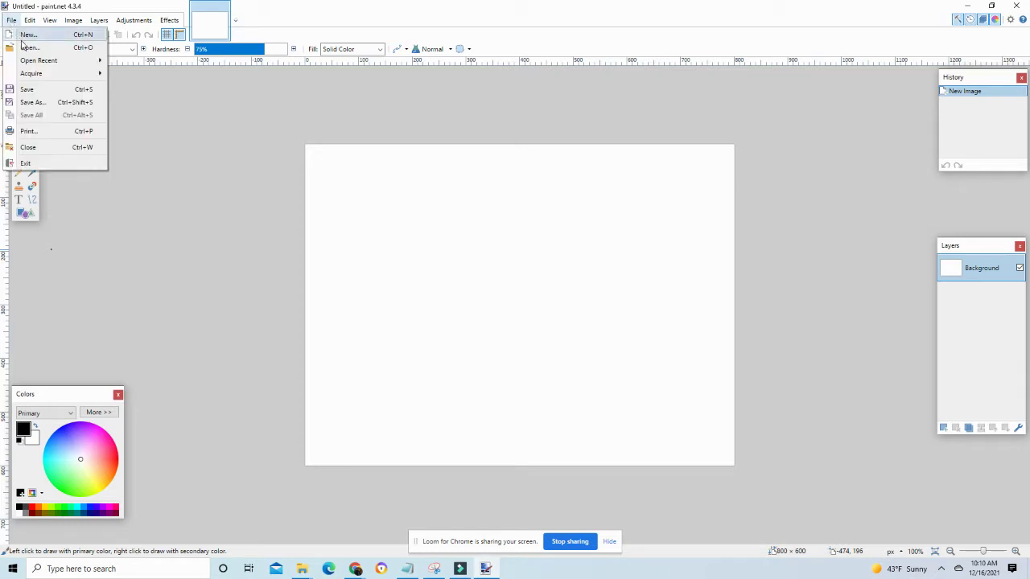
click(27, 49)
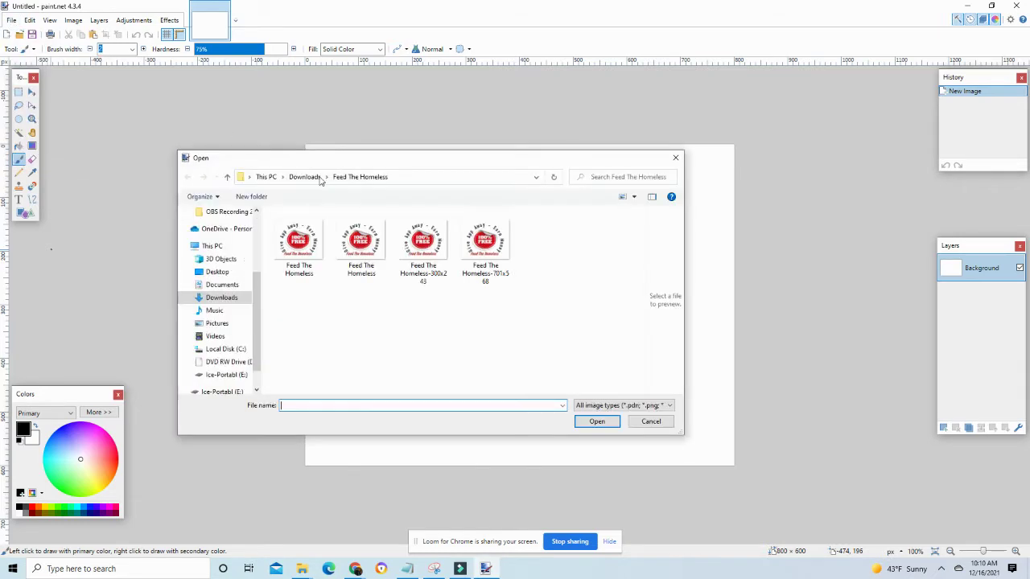
click(304, 177)
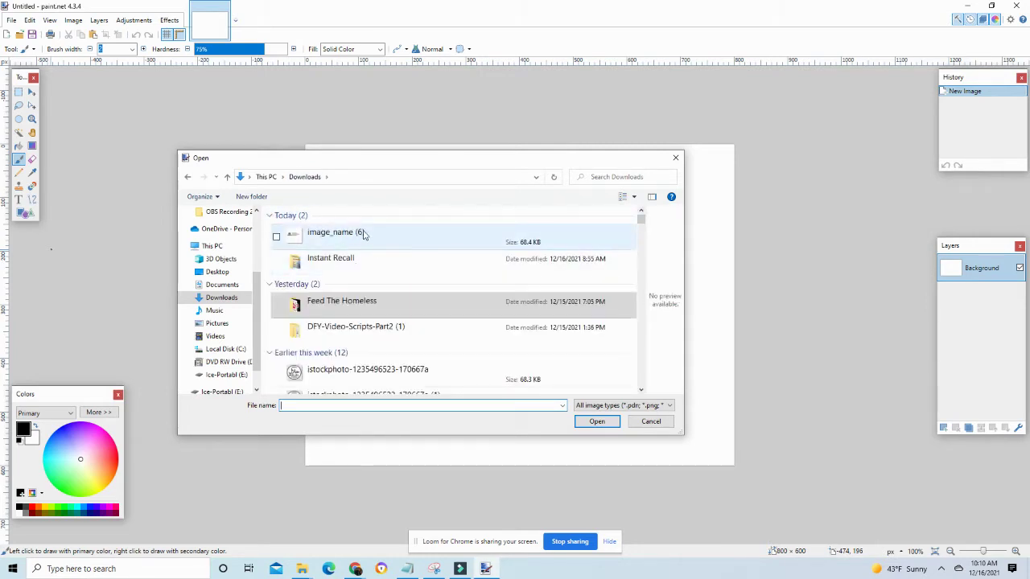
click(361, 234)
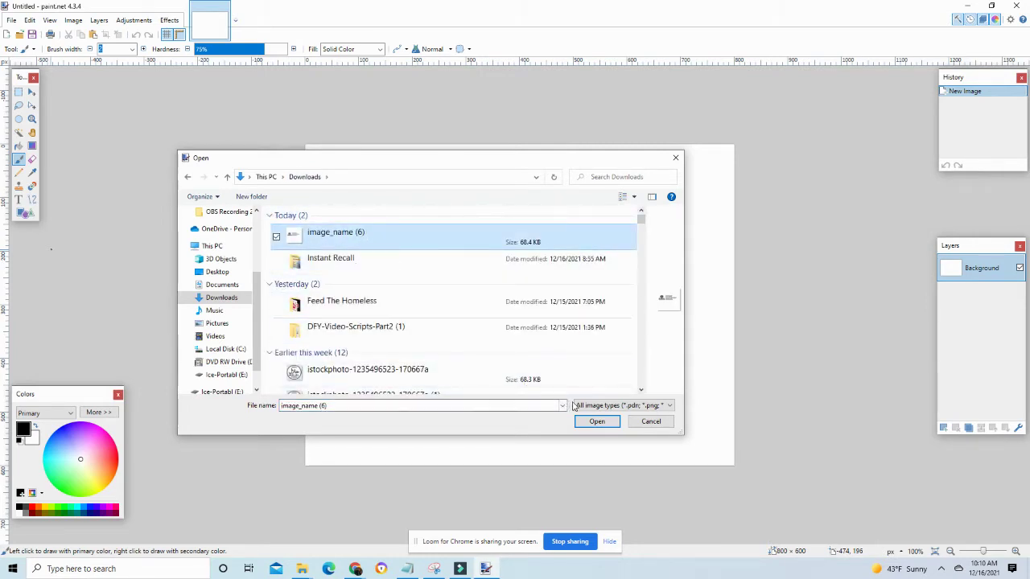
click(595, 423)
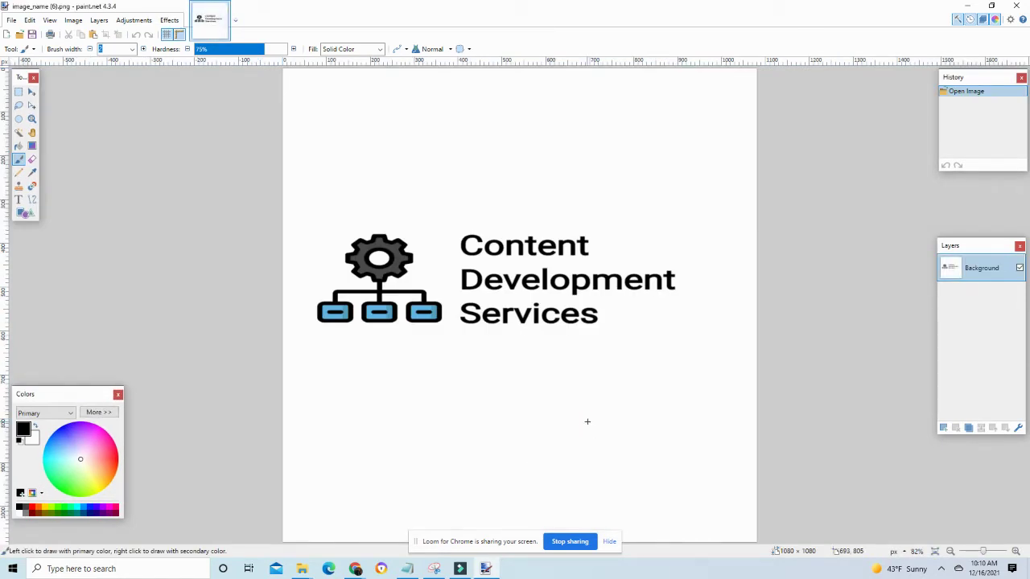
Crop the logo to a 1080 × 356 band around the gear and text, then deselect
click(19, 92)
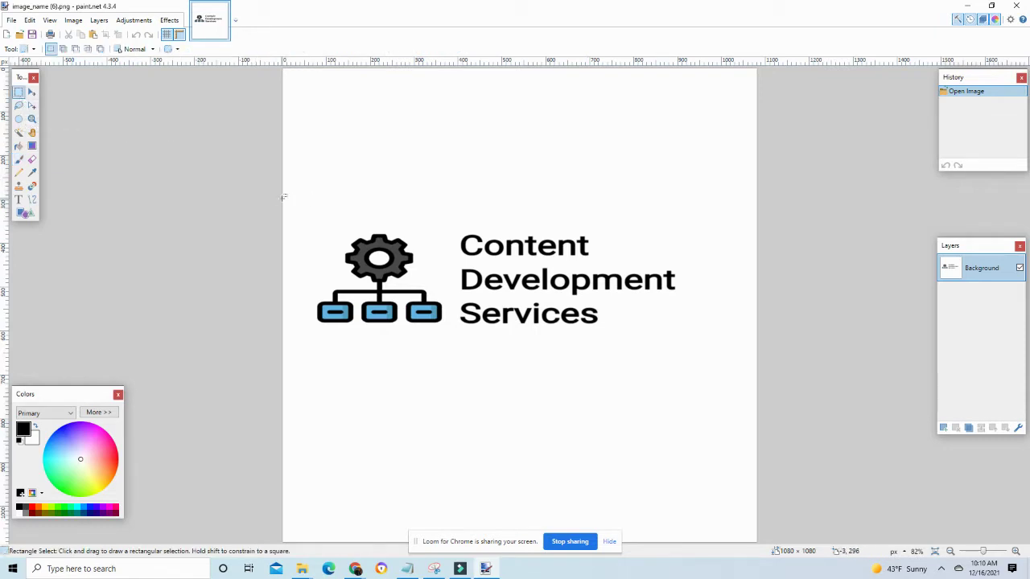
drag(282, 198, 764, 354)
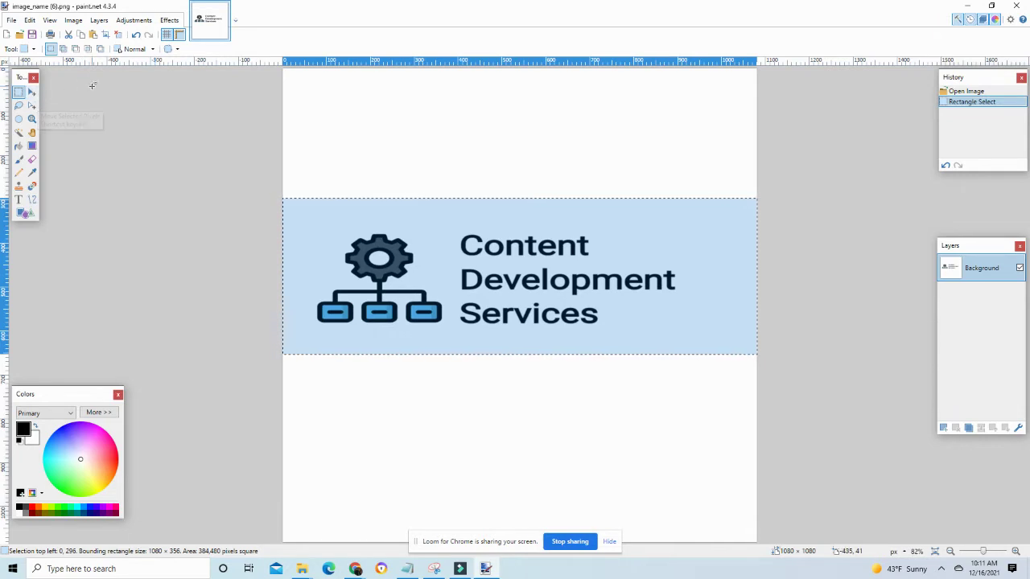
click(105, 35)
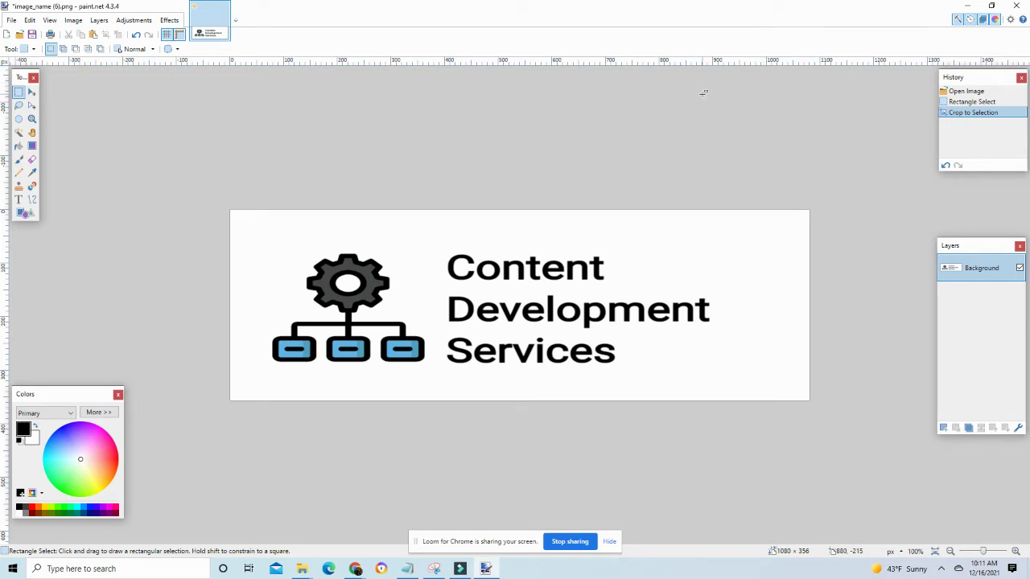
click(732, 220)
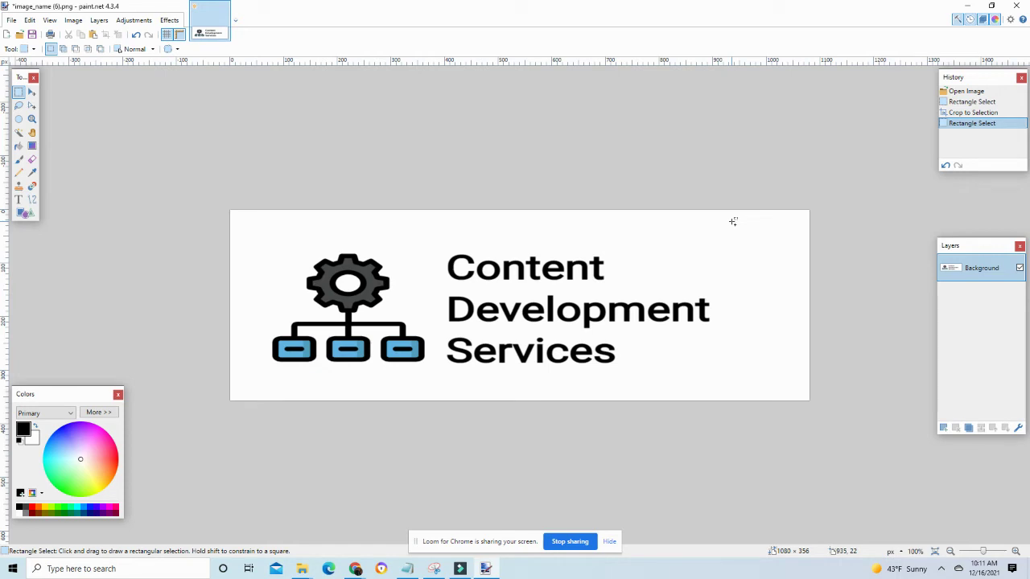
Duplicate the Background layer and hide the lower copy, leaving Layer Properties unchanged
click(969, 428)
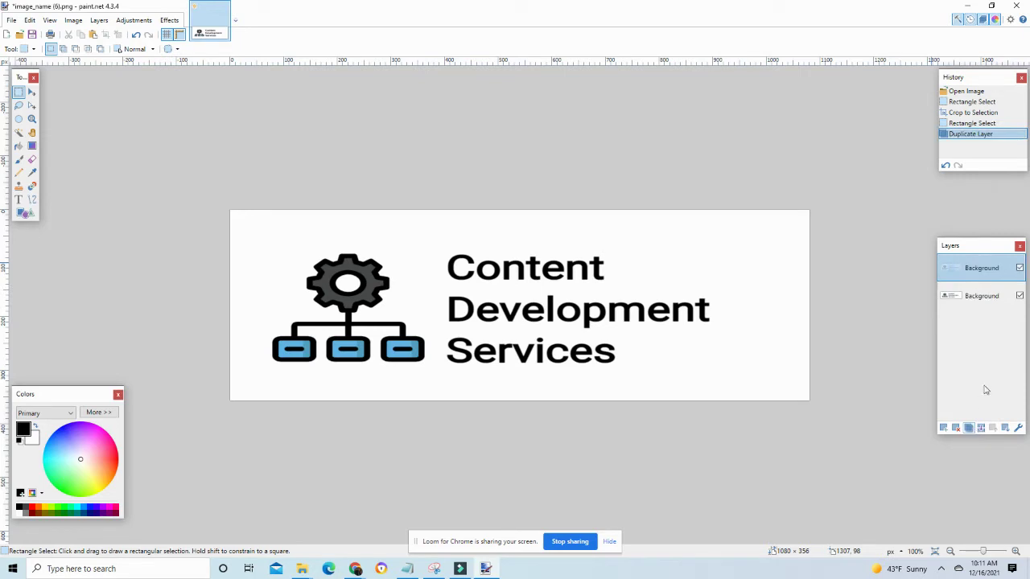
click(1020, 296)
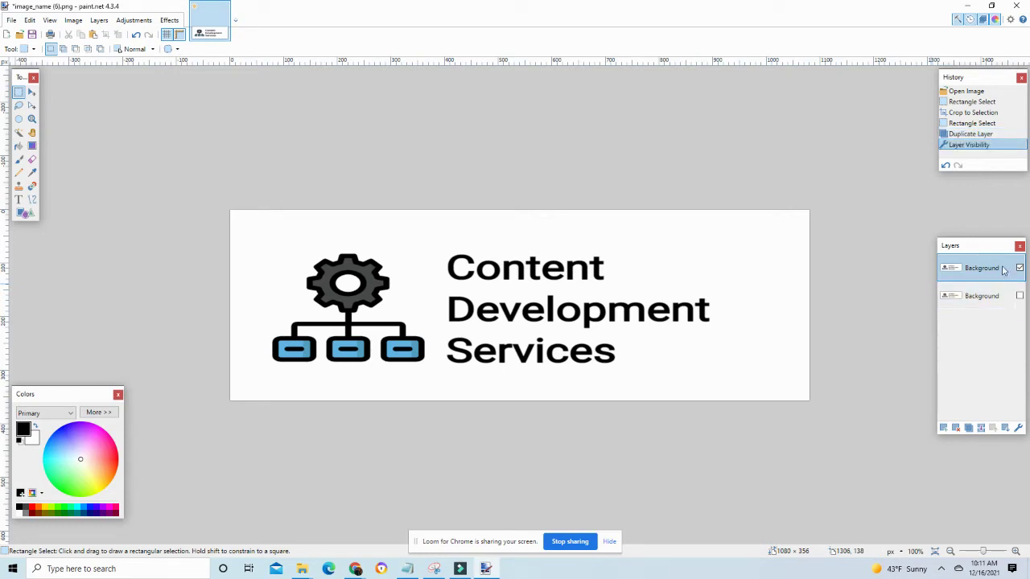
double_click(1002, 270)
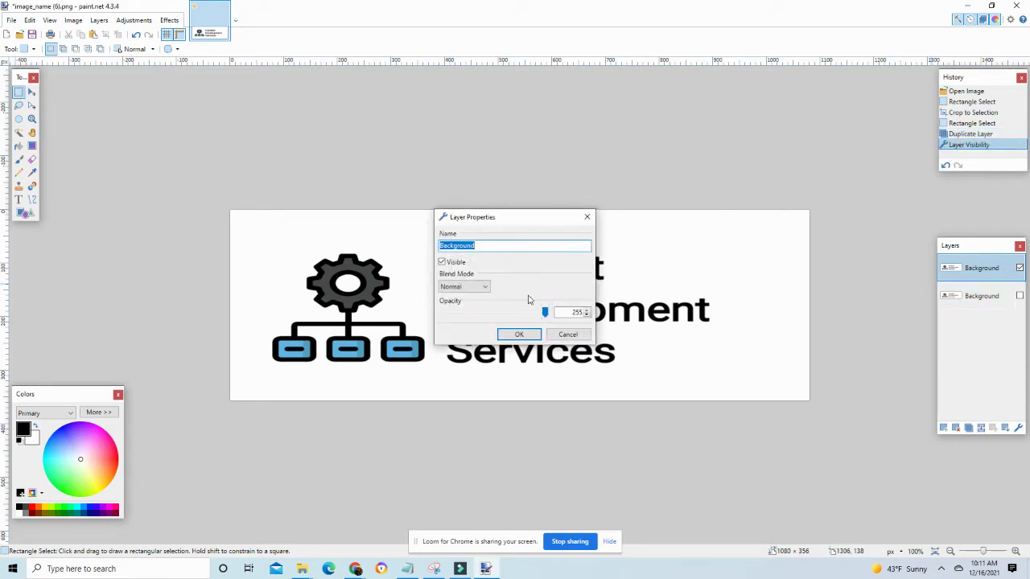
click(560, 337)
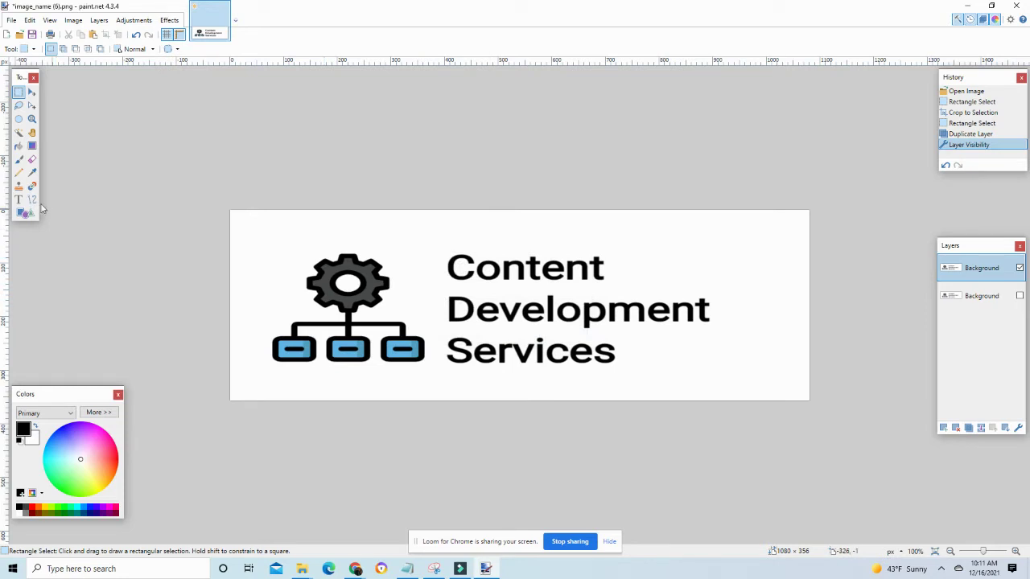
Erase the white background around the logo using Magic Wand with lowered tolerance
click(19, 133)
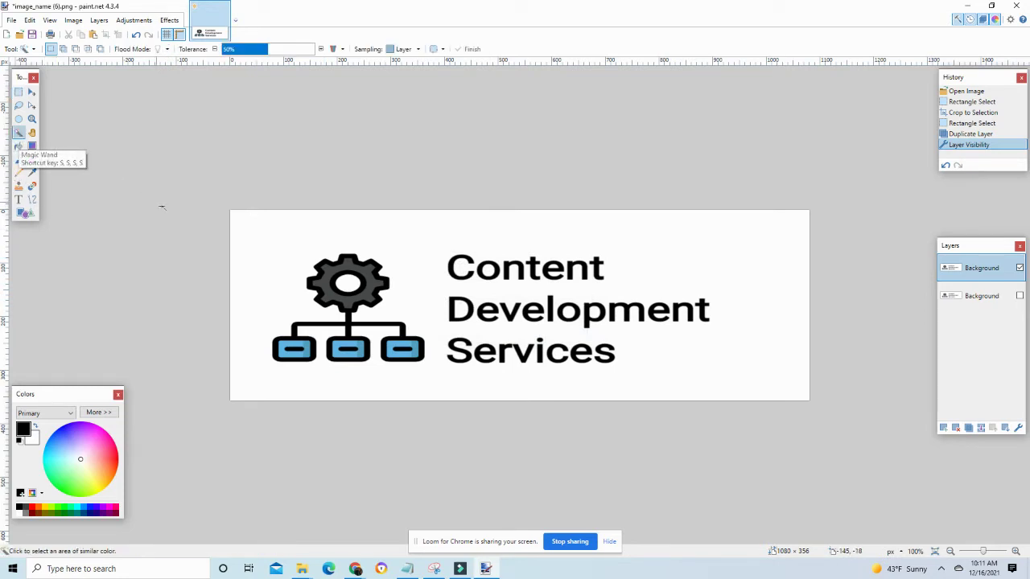
click(233, 255)
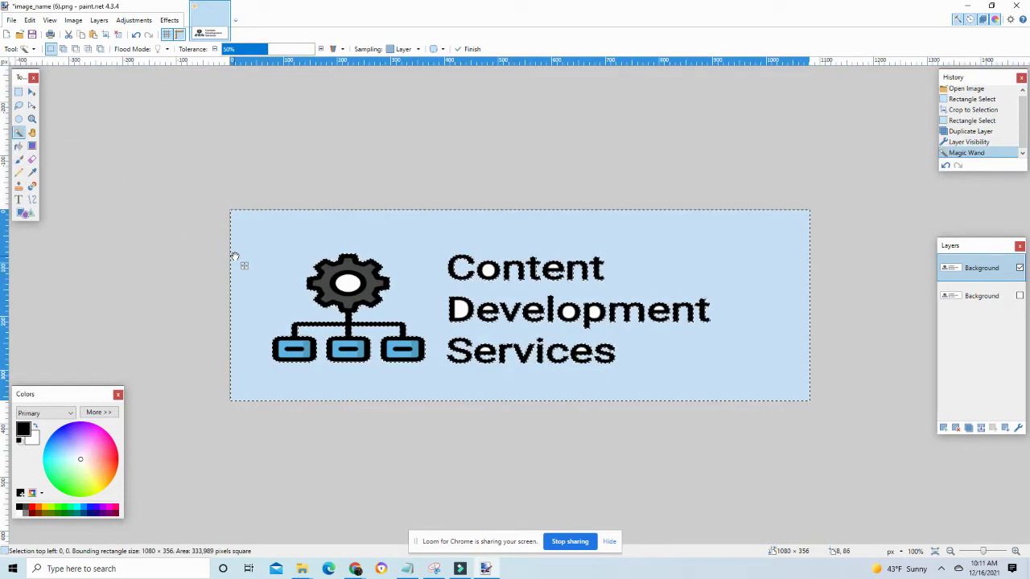
click(232, 51)
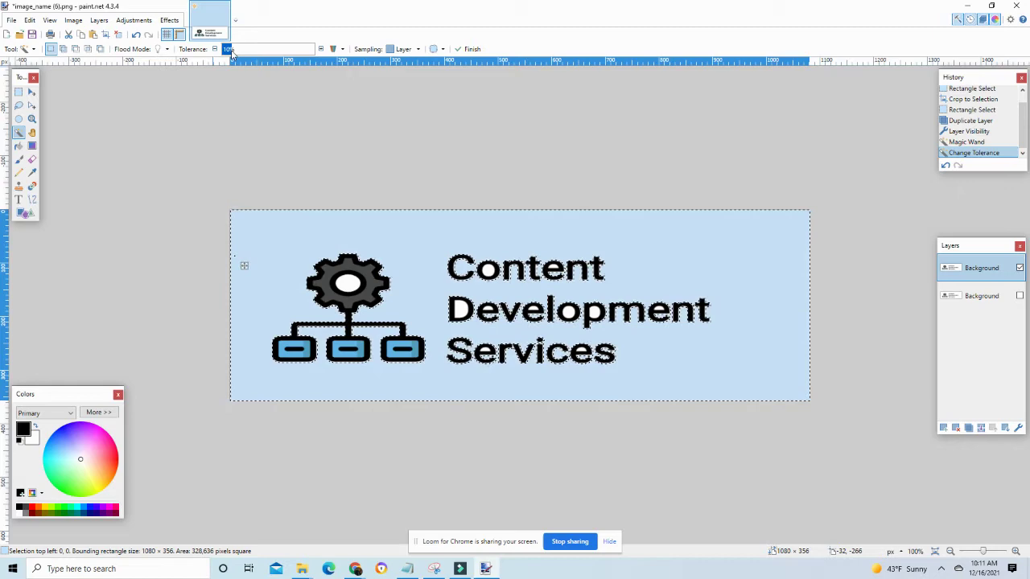
key(Delete)
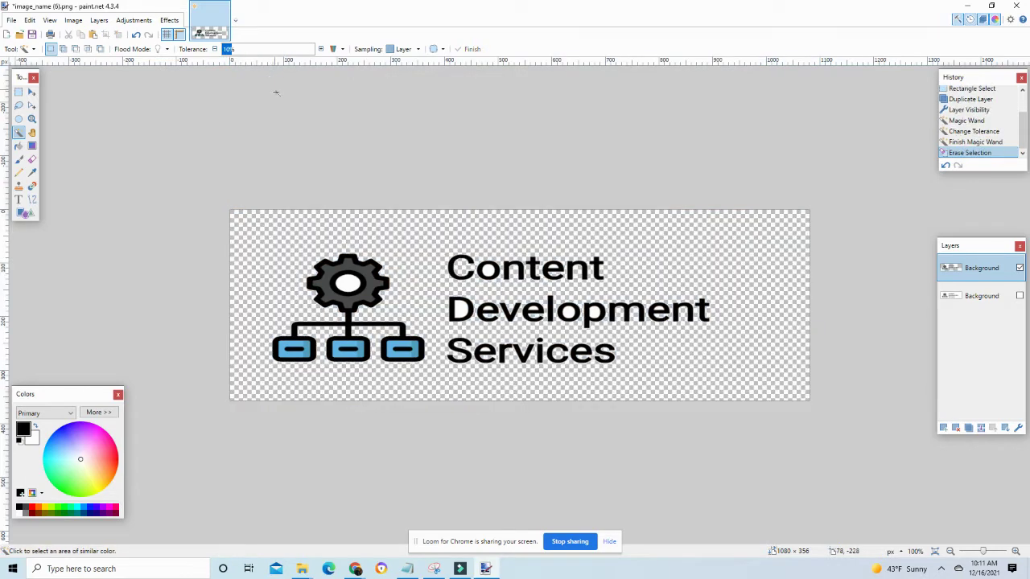
Erase the white inside the gear centre and the 'o' and 'D' letters
click(347, 283)
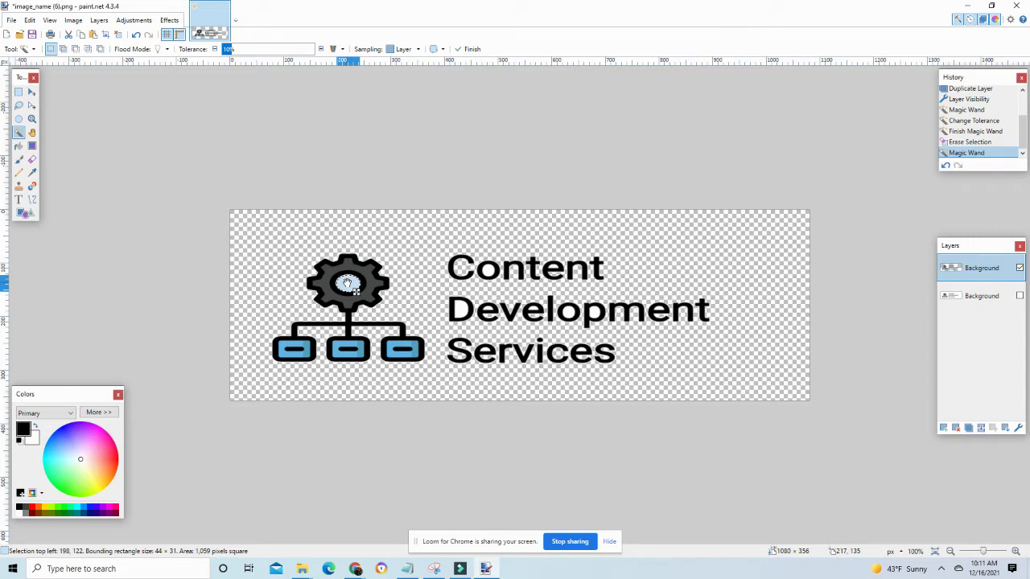
key(Delete)
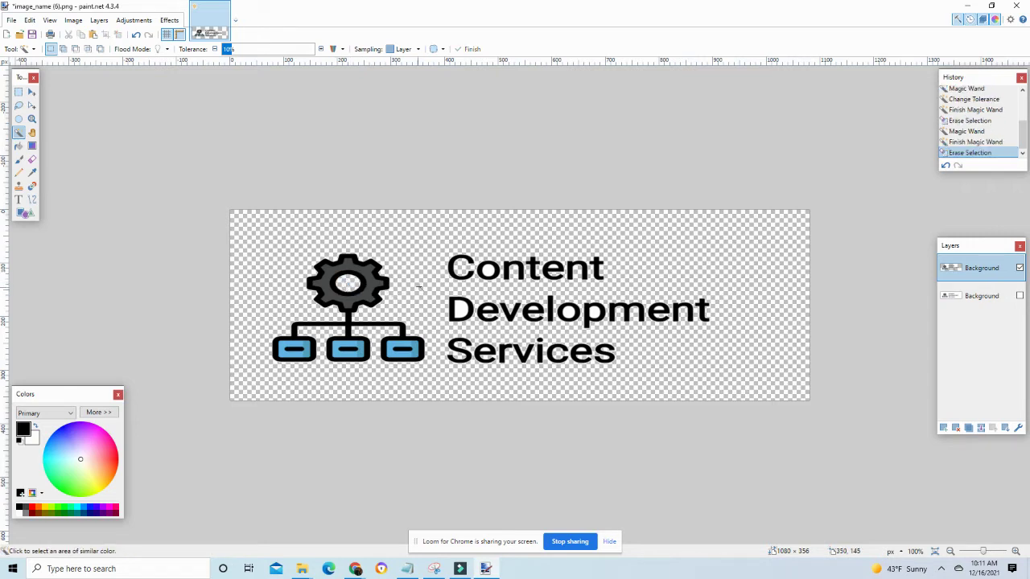
click(489, 272)
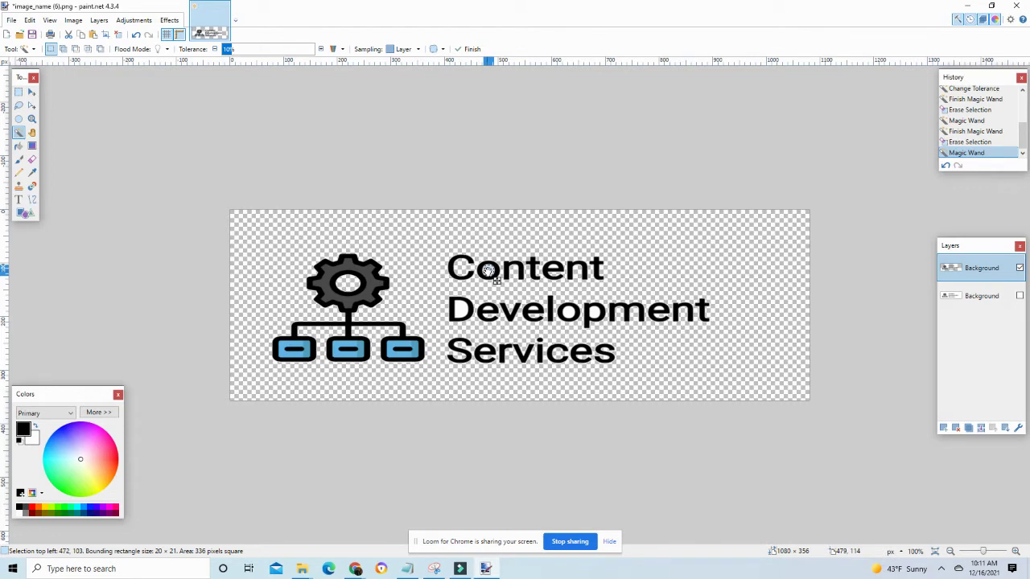
key(Delete)
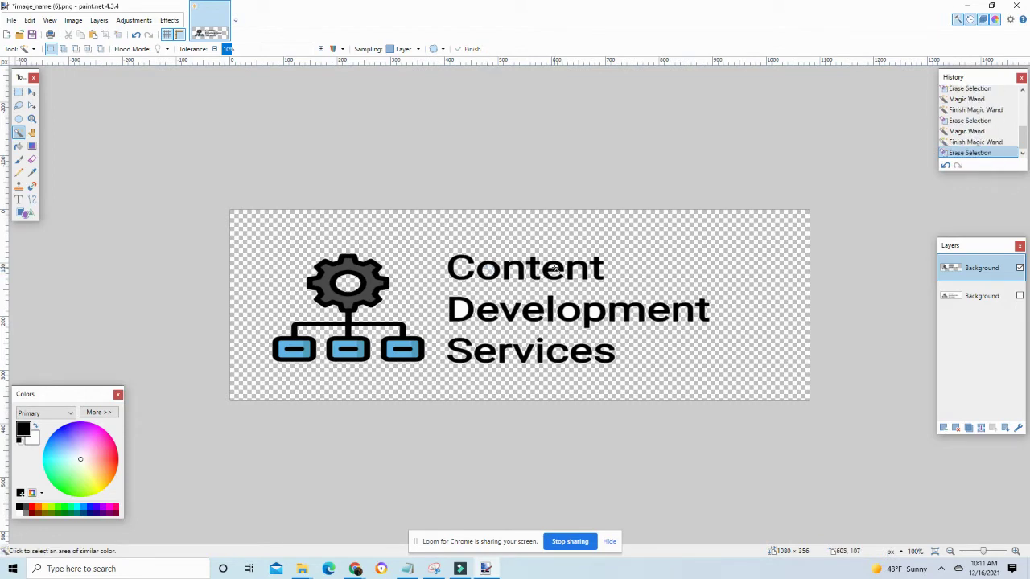
click(462, 309)
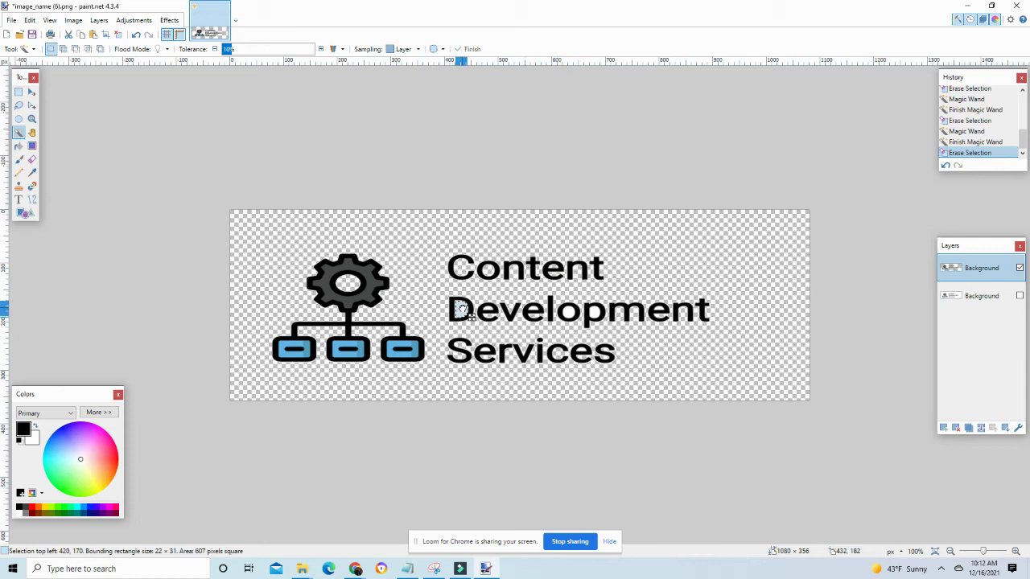
key(Delete)
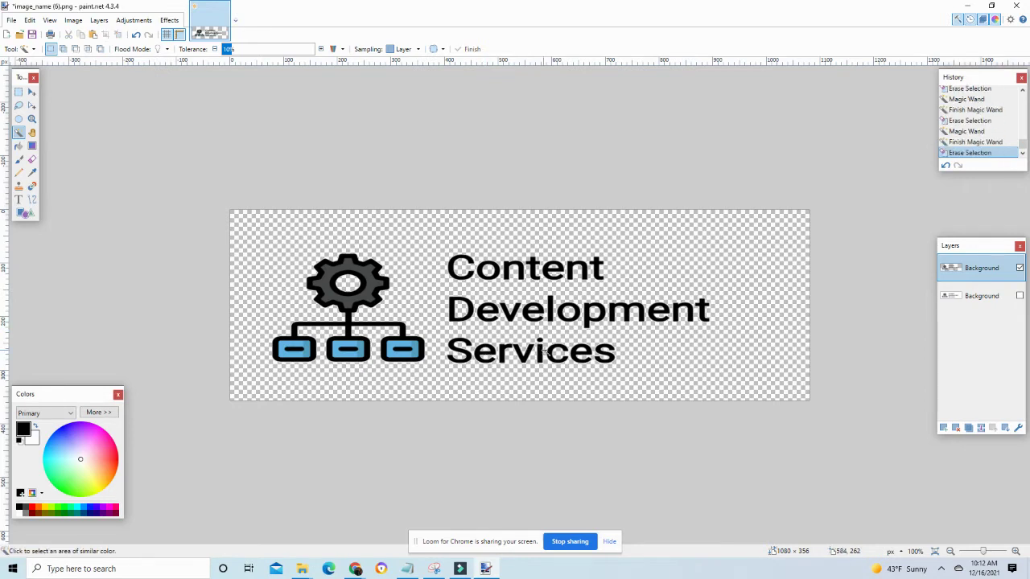
key(ctrl+z)
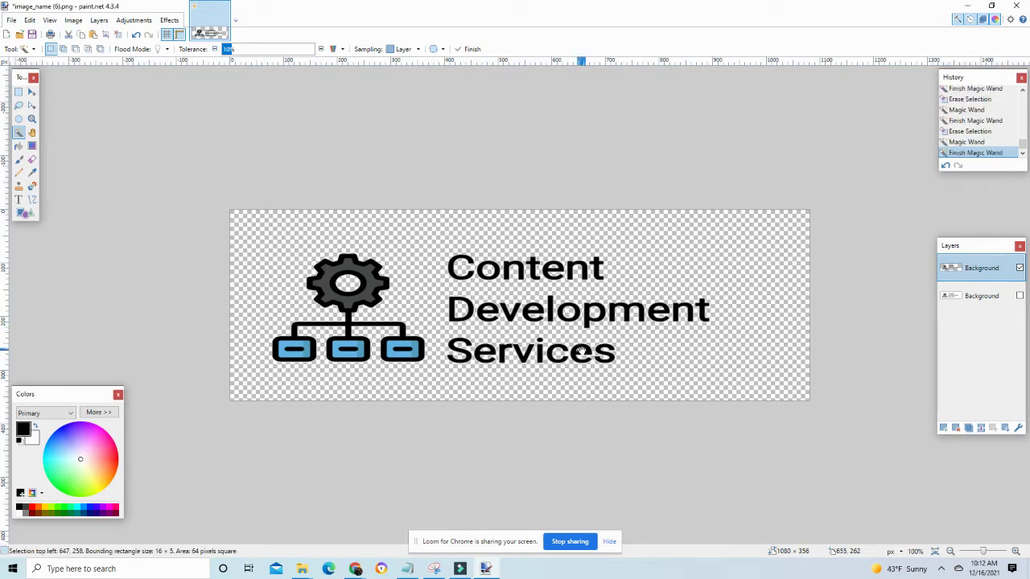
key(ctrl+y)
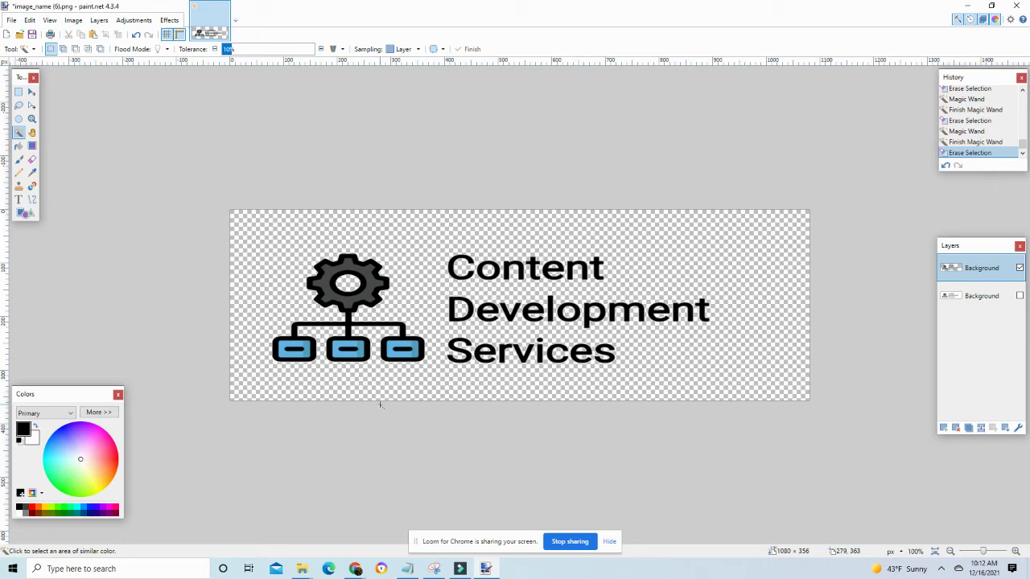
Add a new layer and fill it with red using the Paint Bucket
click(98, 20)
click(121, 35)
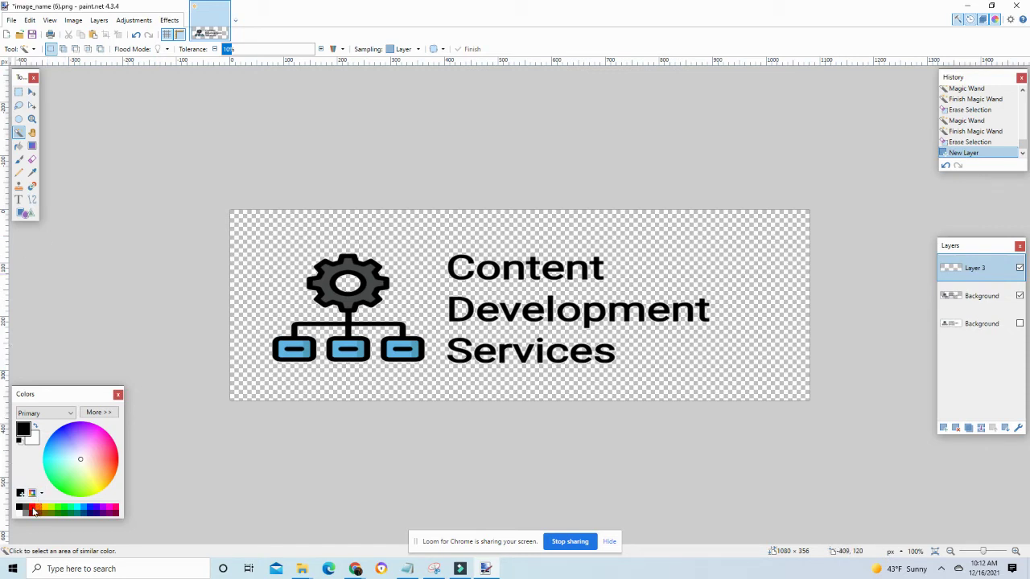
click(33, 509)
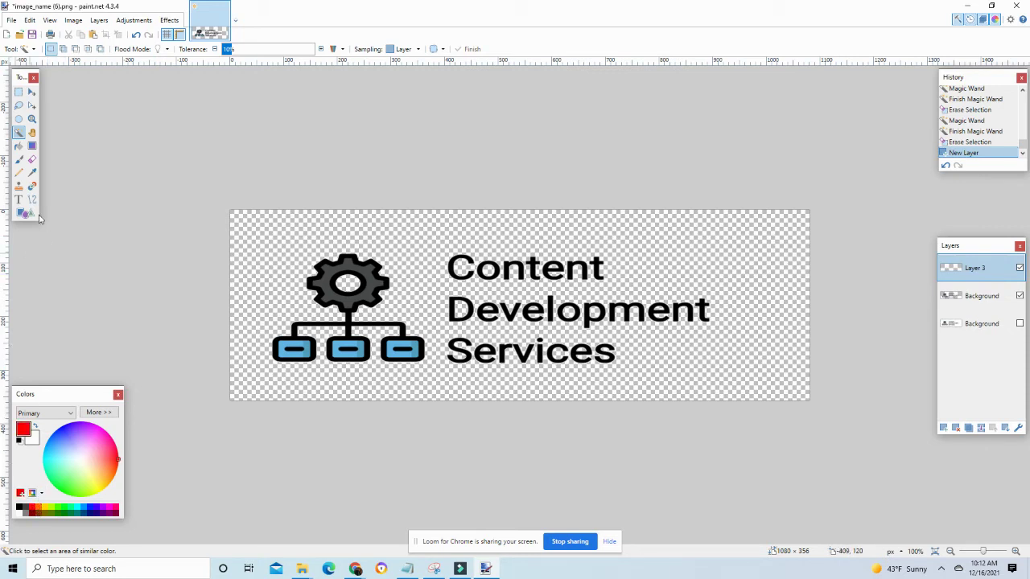
click(20, 147)
click(256, 249)
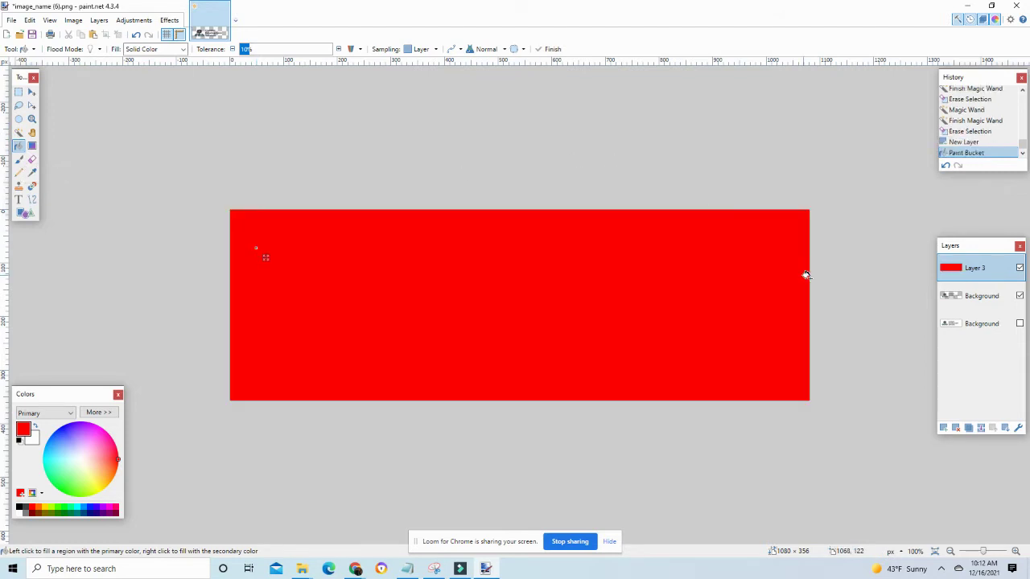
Move the red layer beneath the logo, hide it, and select the logo layer
click(1005, 428)
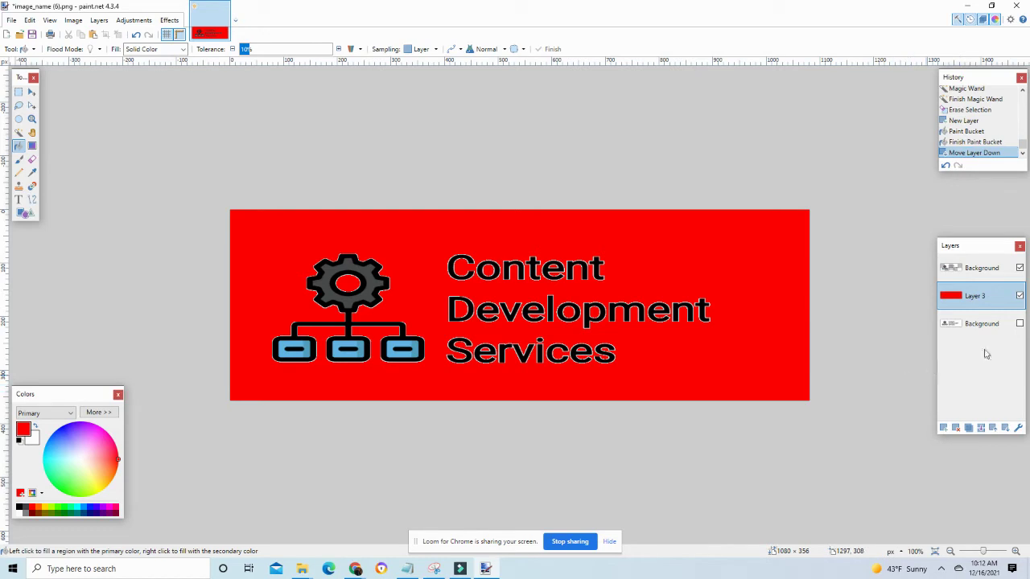
click(1019, 296)
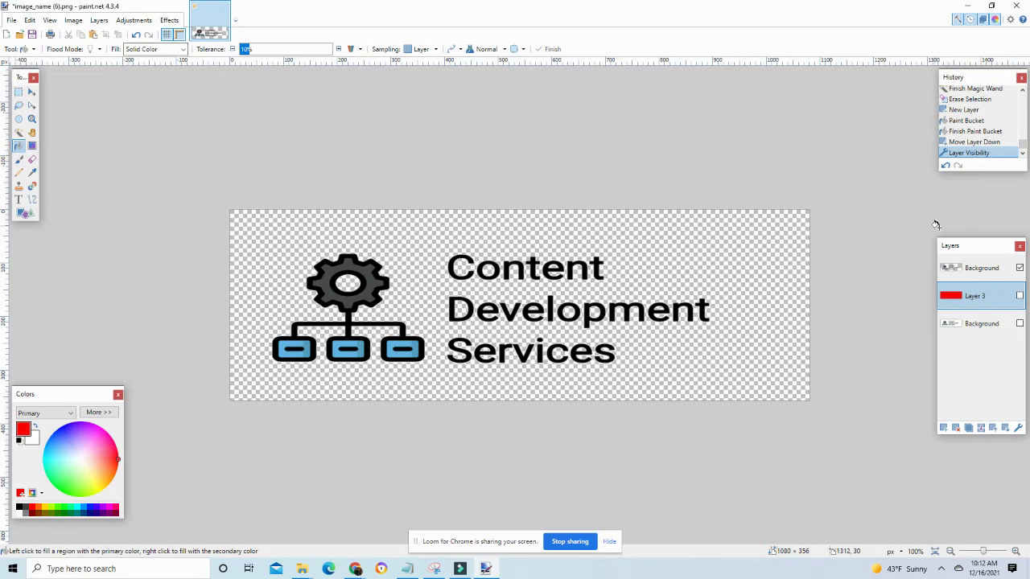
click(985, 274)
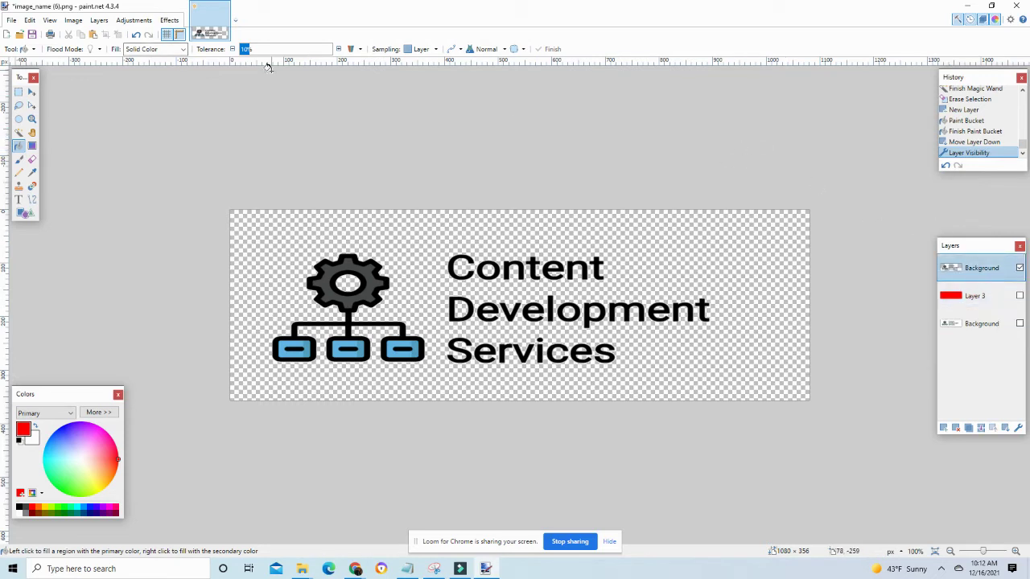
click(169, 20)
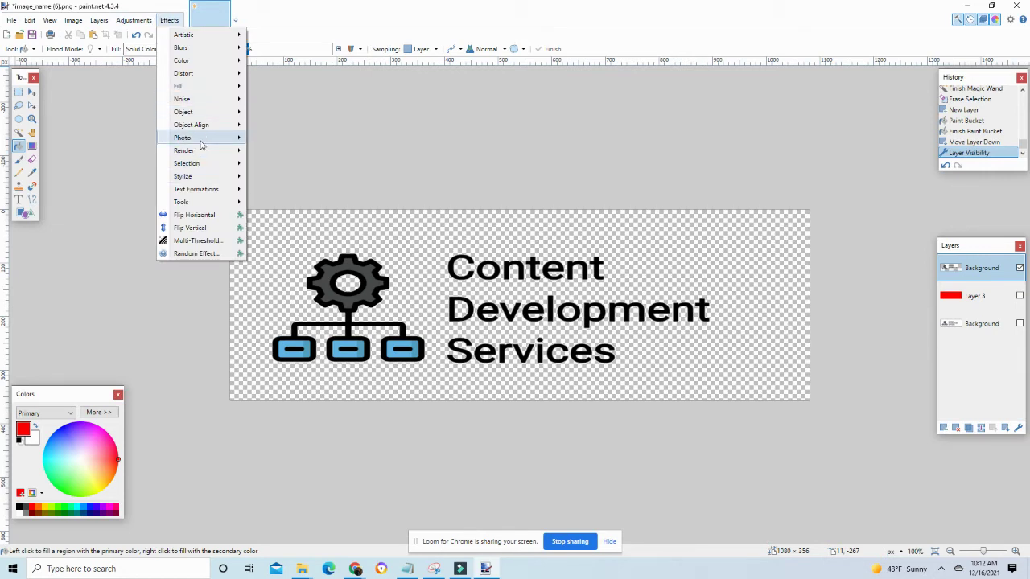
mouse_move(216, 118)
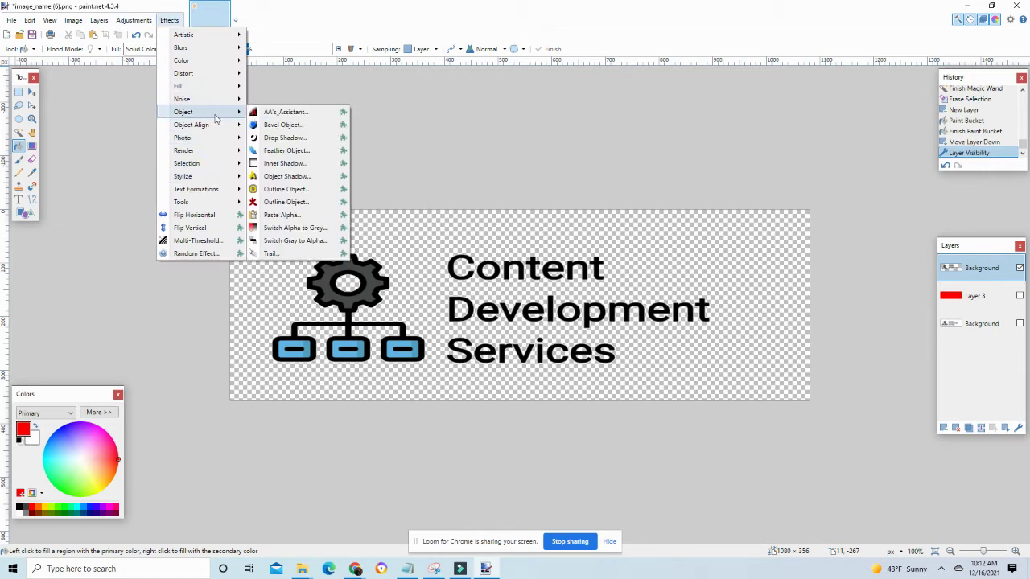
click(290, 138)
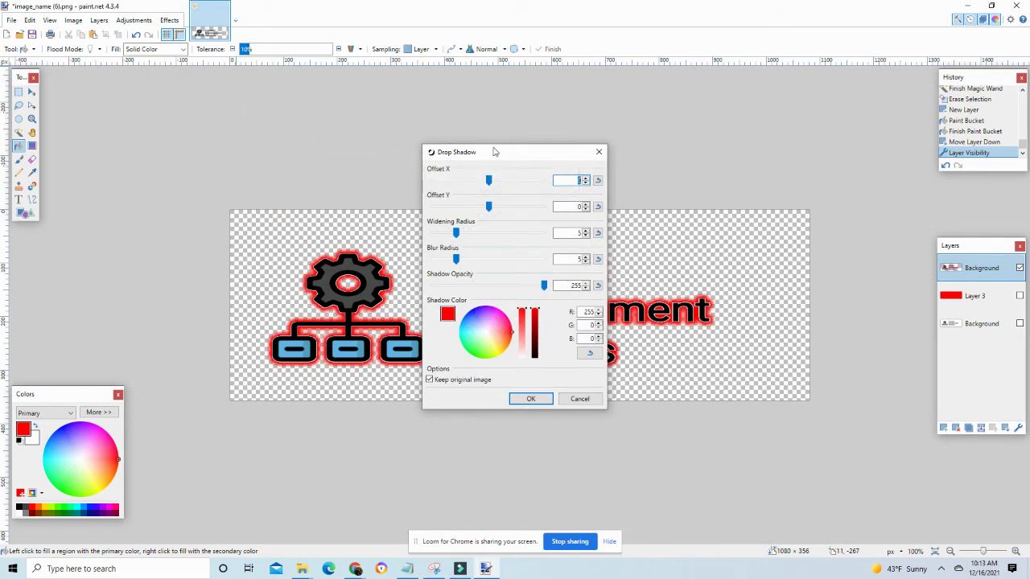
drag(508, 154, 789, 77)
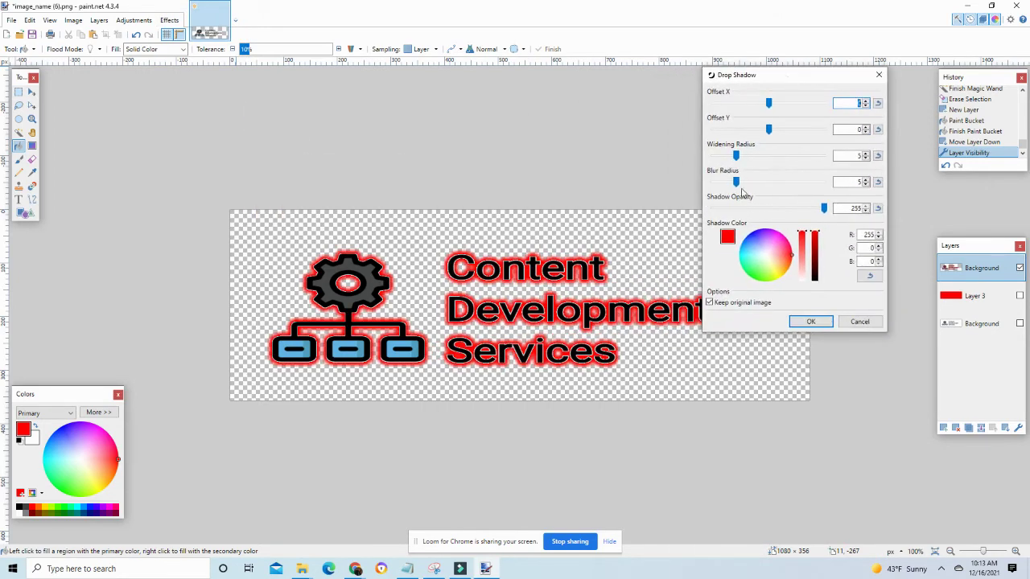
click(817, 275)
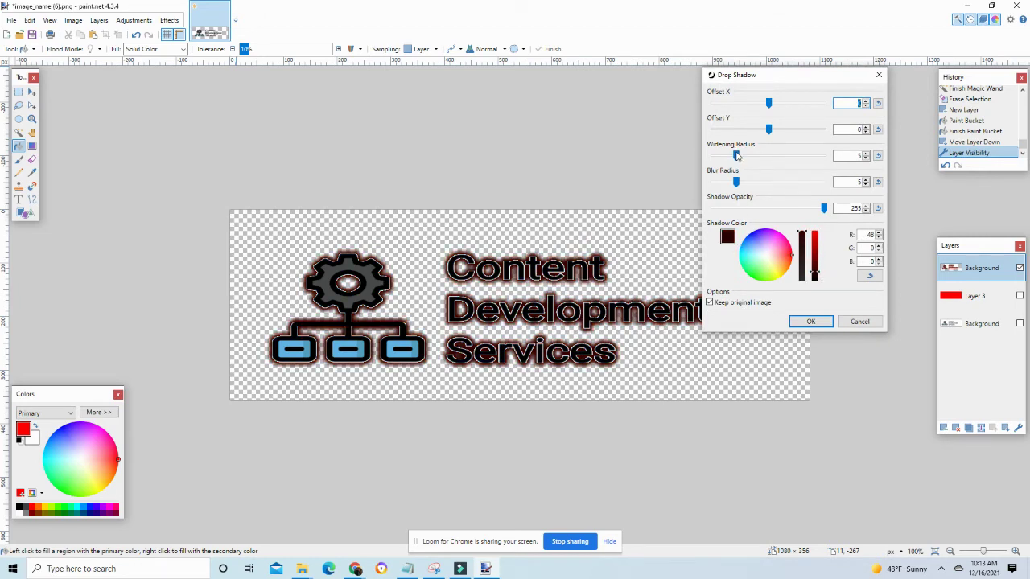
drag(737, 156, 729, 159)
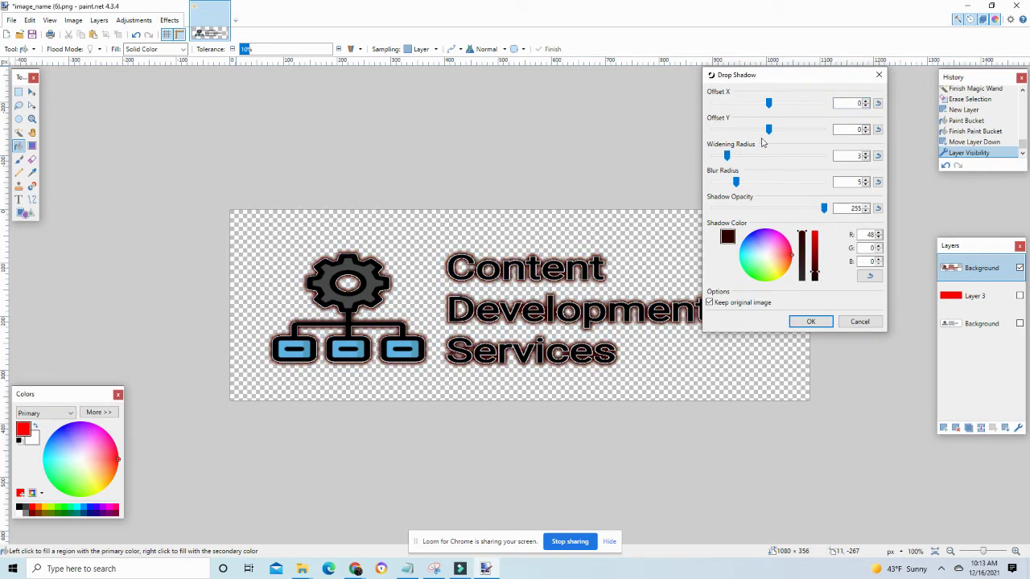
drag(769, 130, 758, 130)
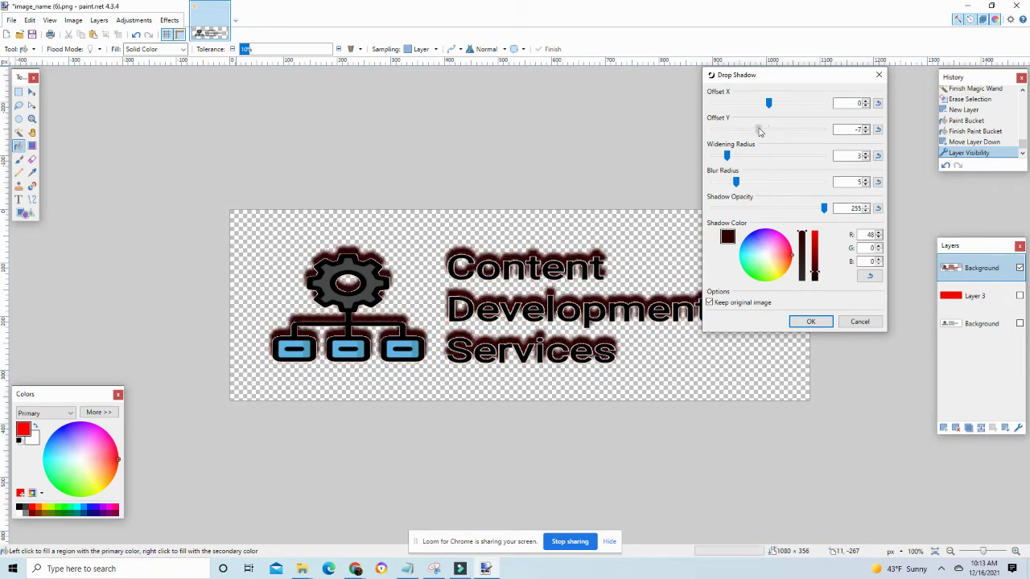
click(849, 324)
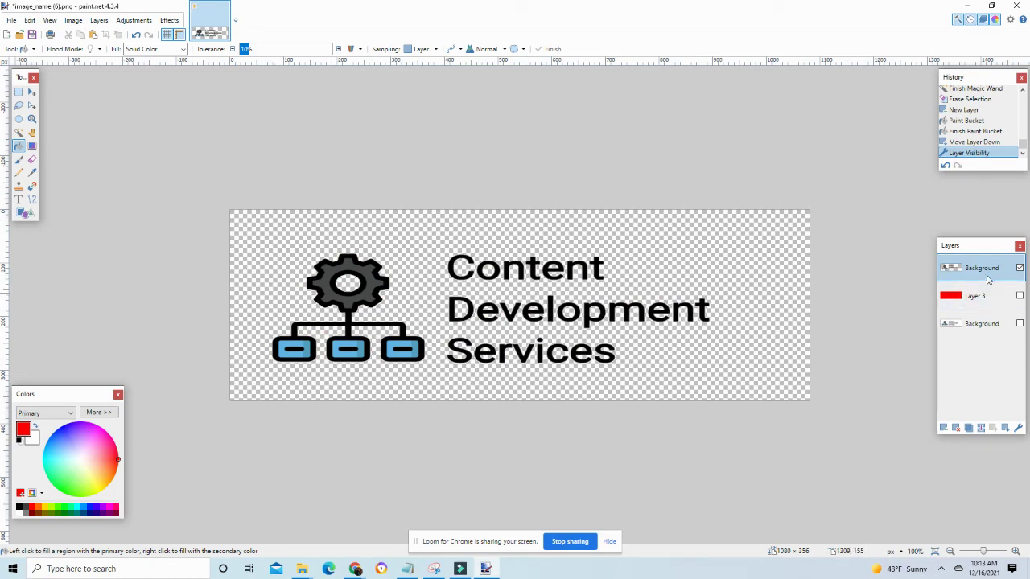
Apply Bevel Object to the logo, undoing an accidental red background fill
click(172, 21)
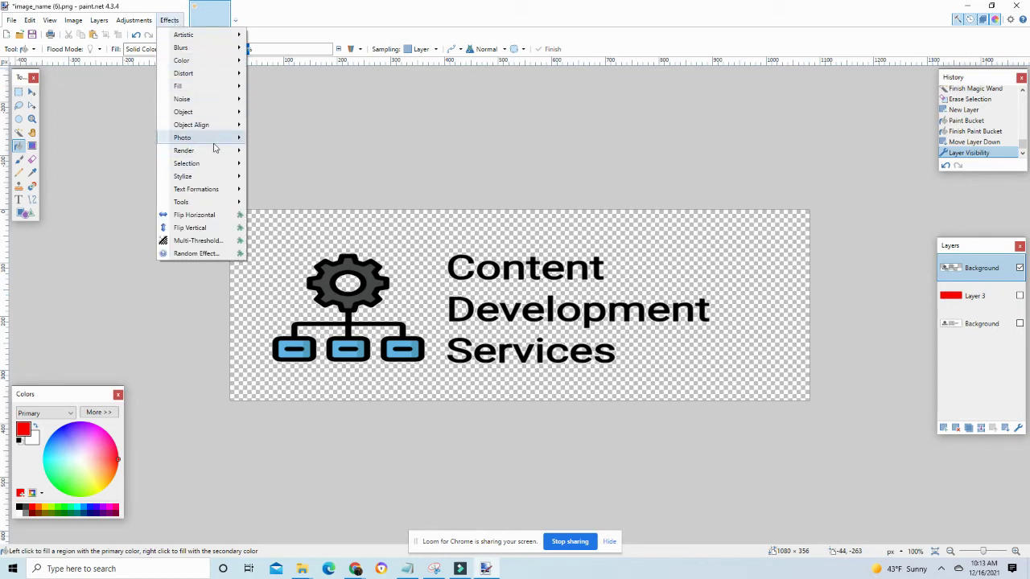
mouse_move(211, 111)
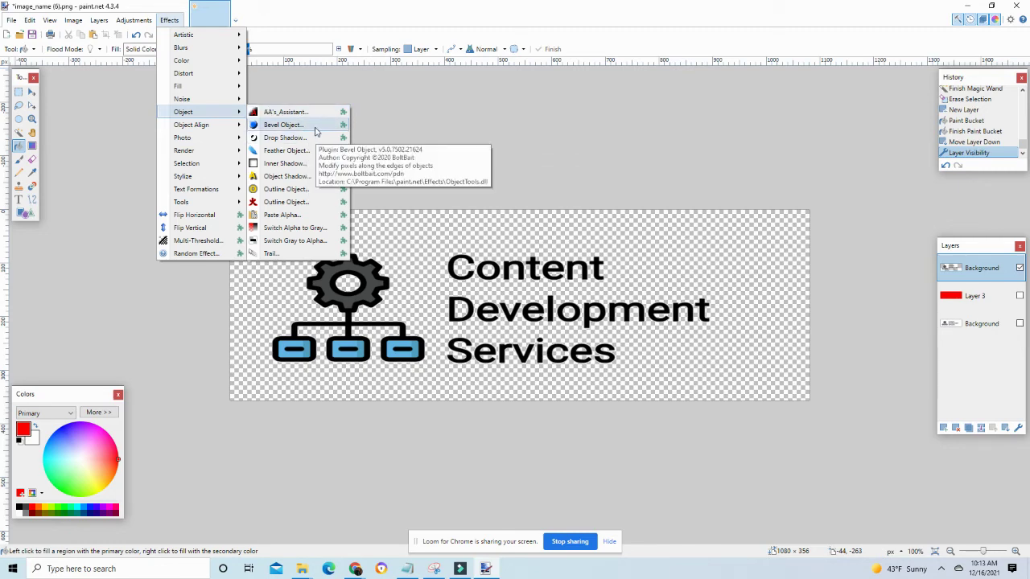
click(316, 132)
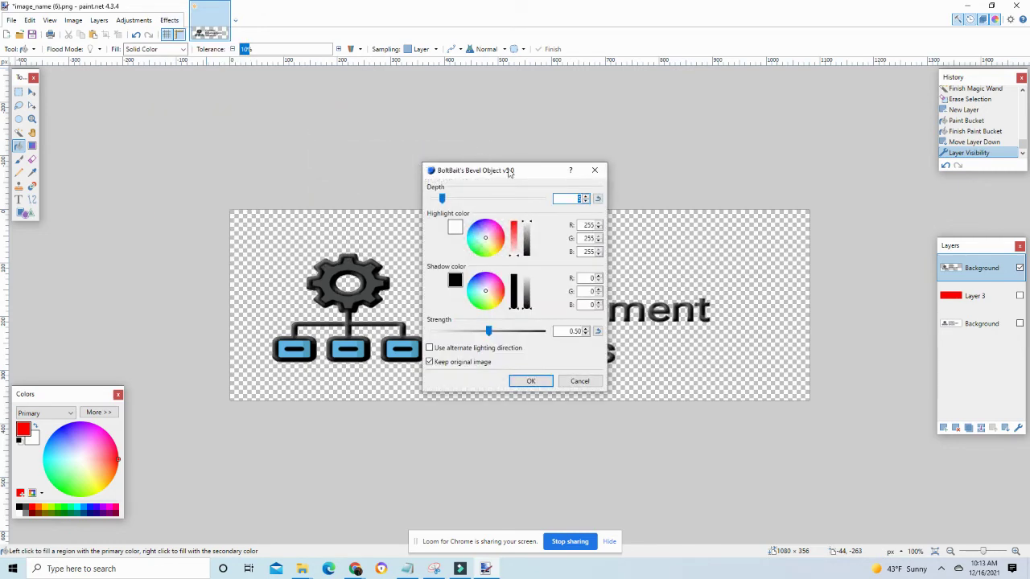
drag(528, 175, 808, 123)
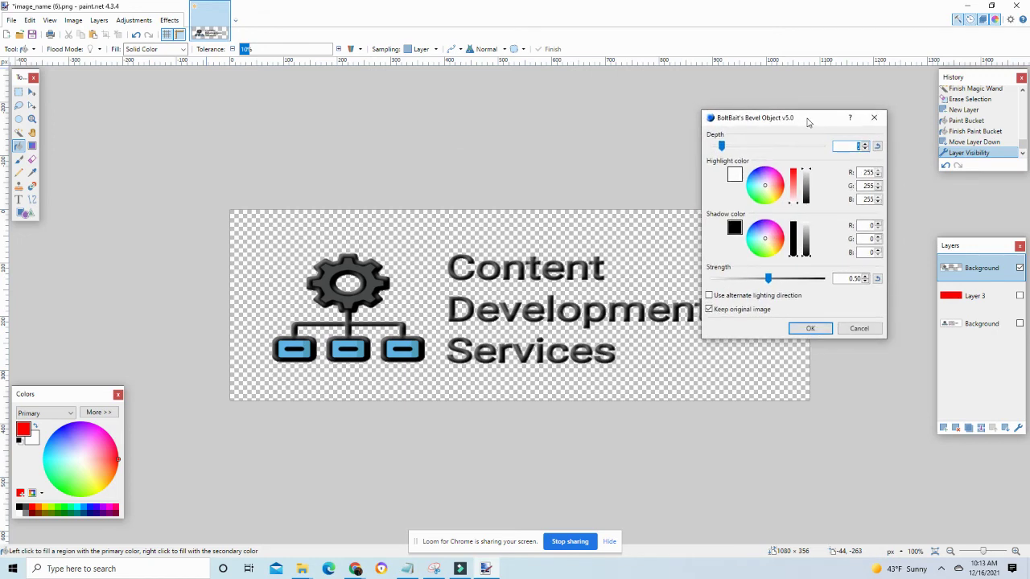
click(811, 329)
click(370, 225)
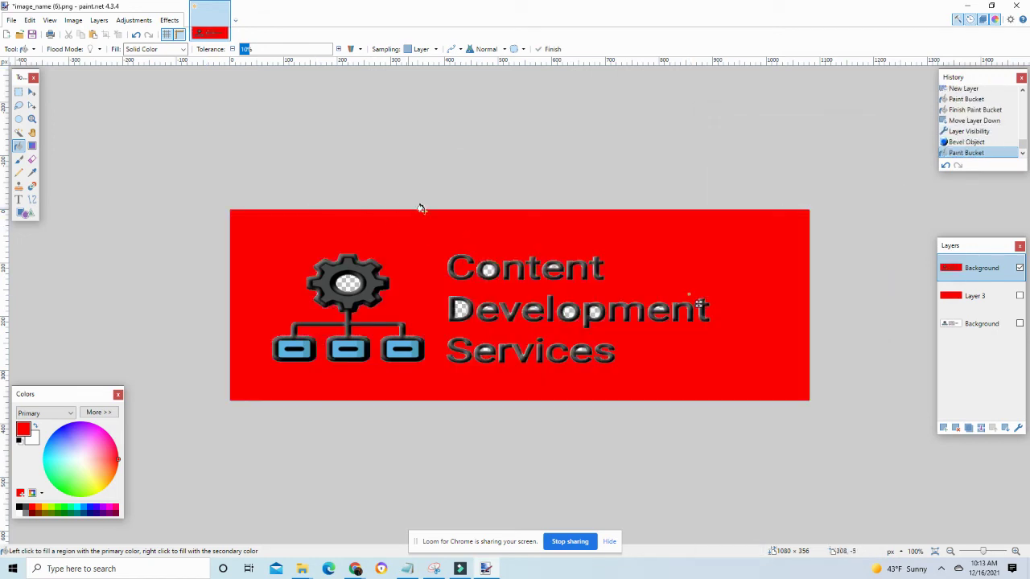
key(ctrl+z)
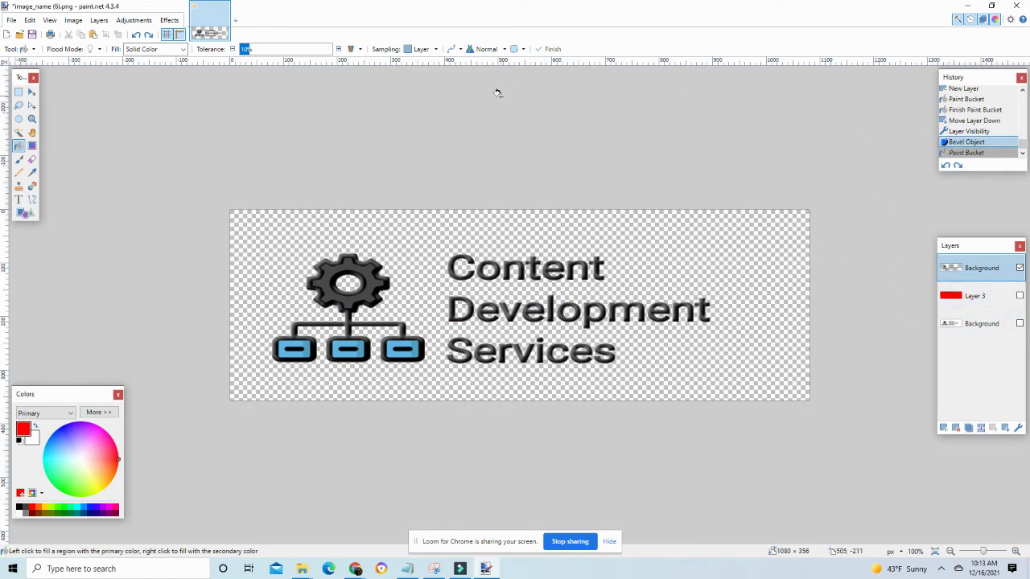
Crop the image to a 979 × 277 selection around the beveled logo
click(32, 93)
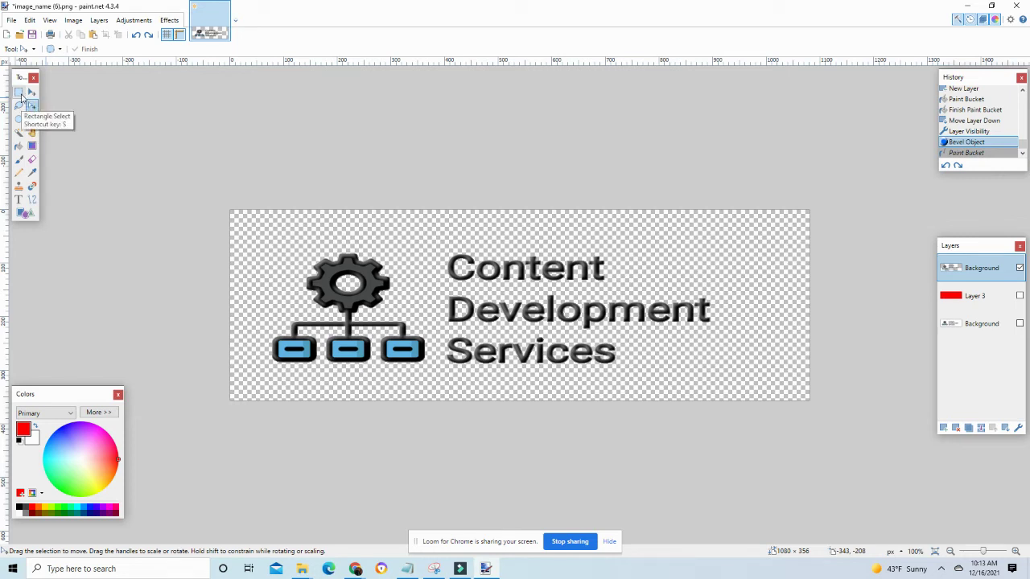
click(19, 92)
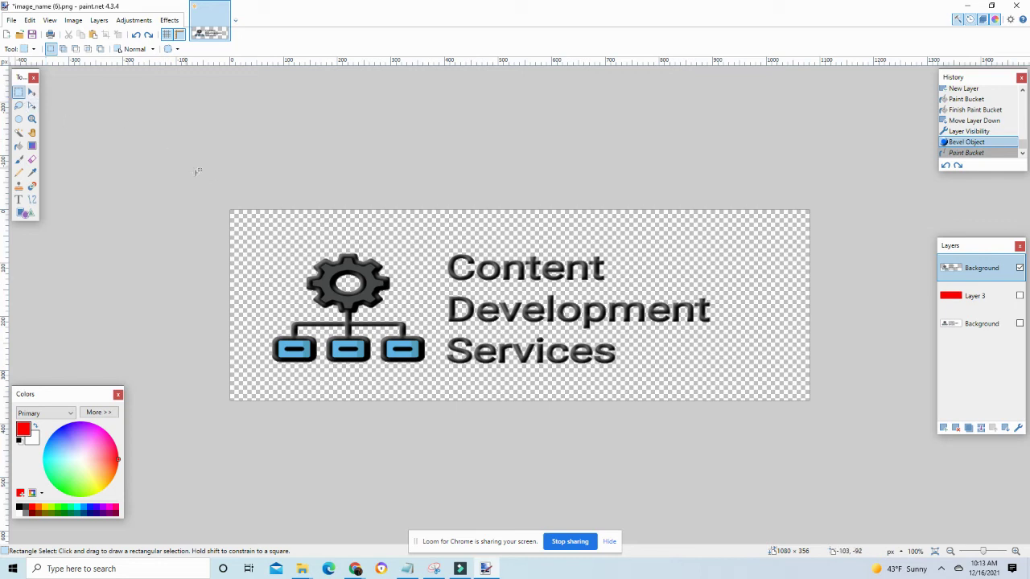
drag(225, 232, 756, 379)
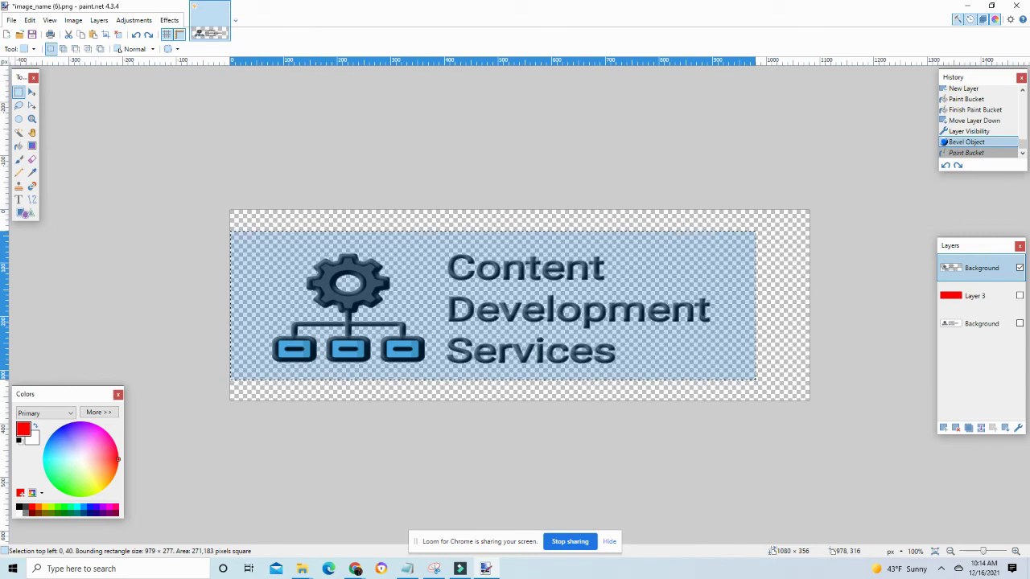
drag(754, 380, 754, 380)
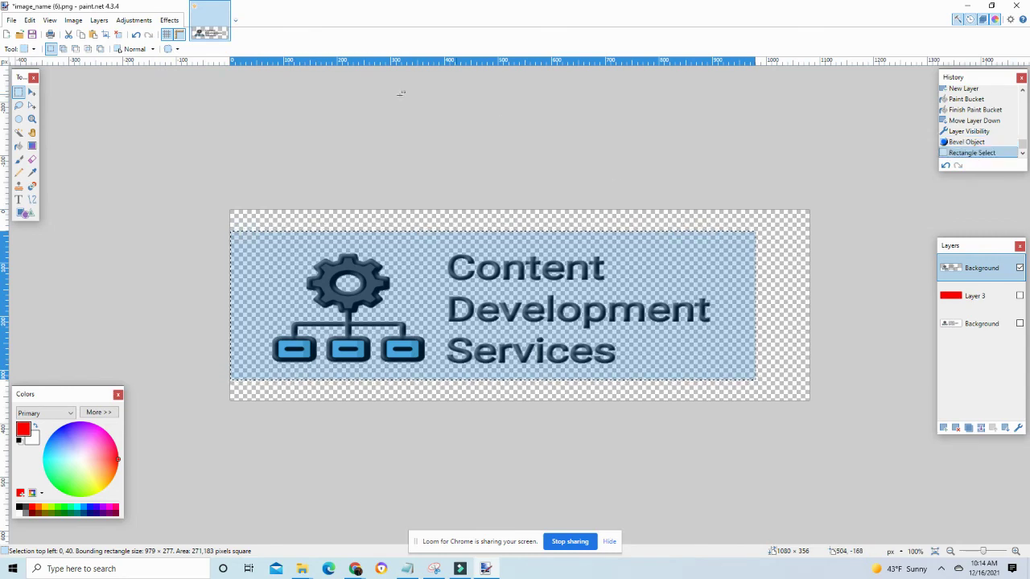
click(104, 35)
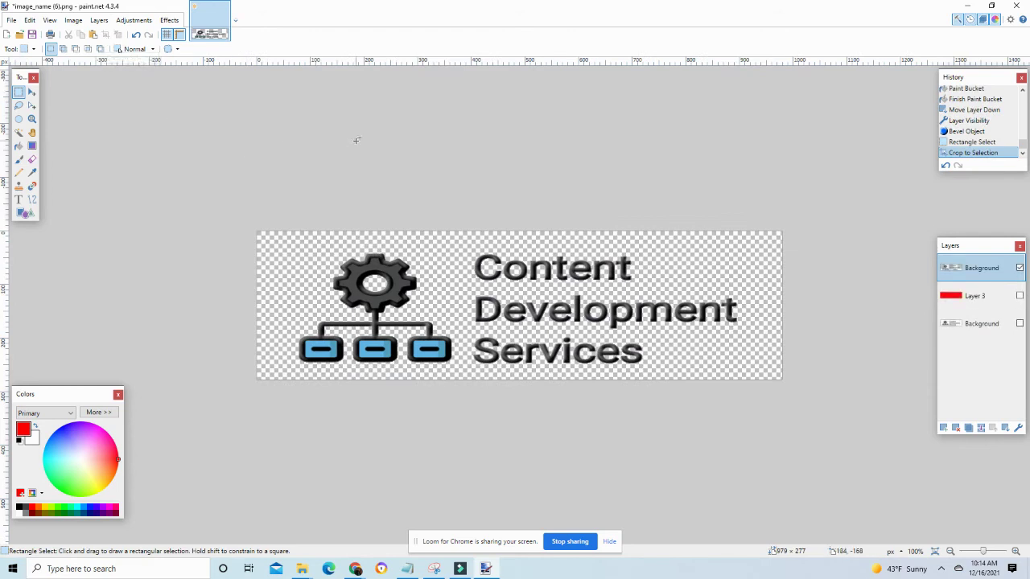
Save the image as image_name (6).pdn in Downloads\ContentDevelopmentTools
click(11, 20)
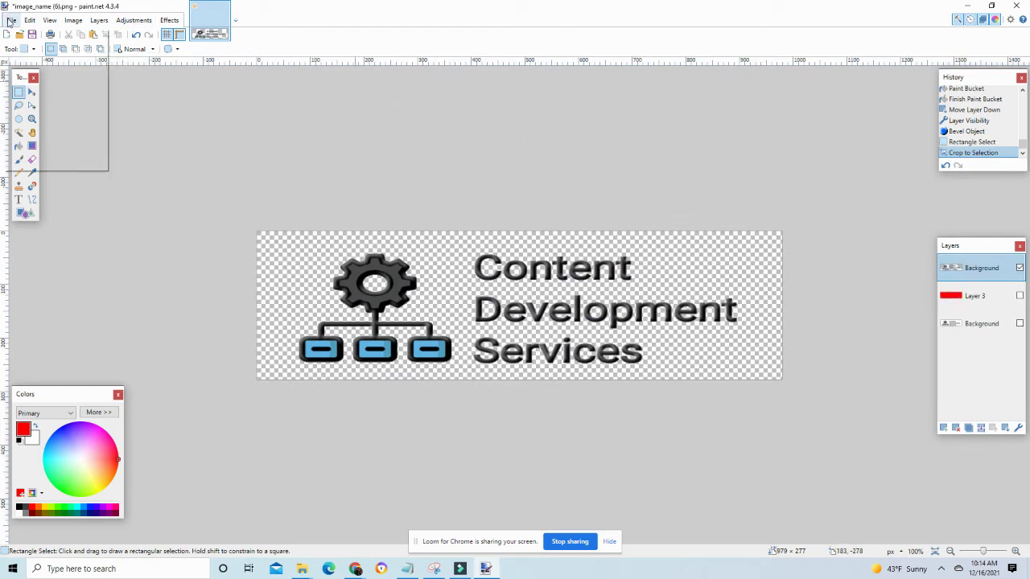
click(32, 102)
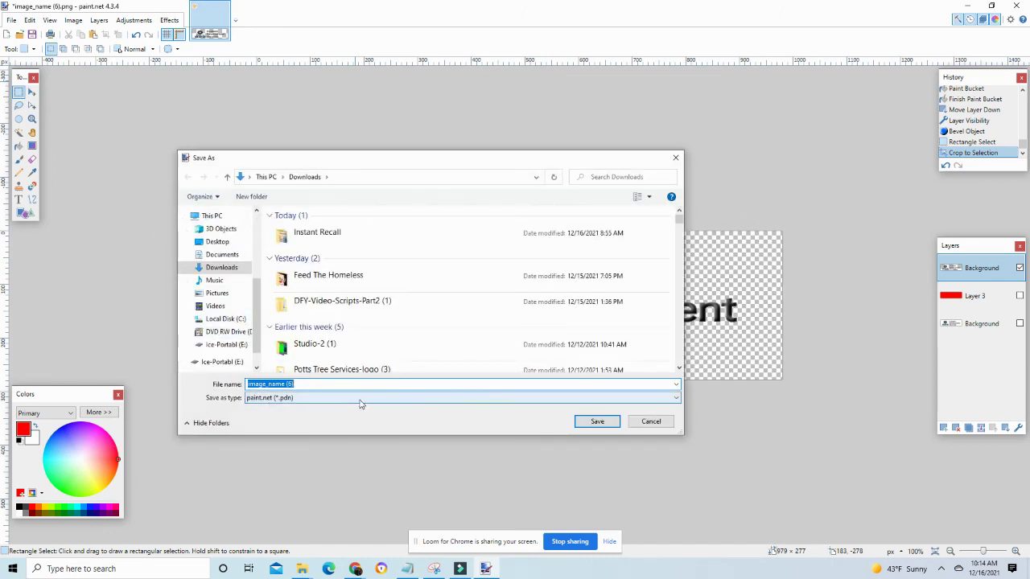
click(346, 235)
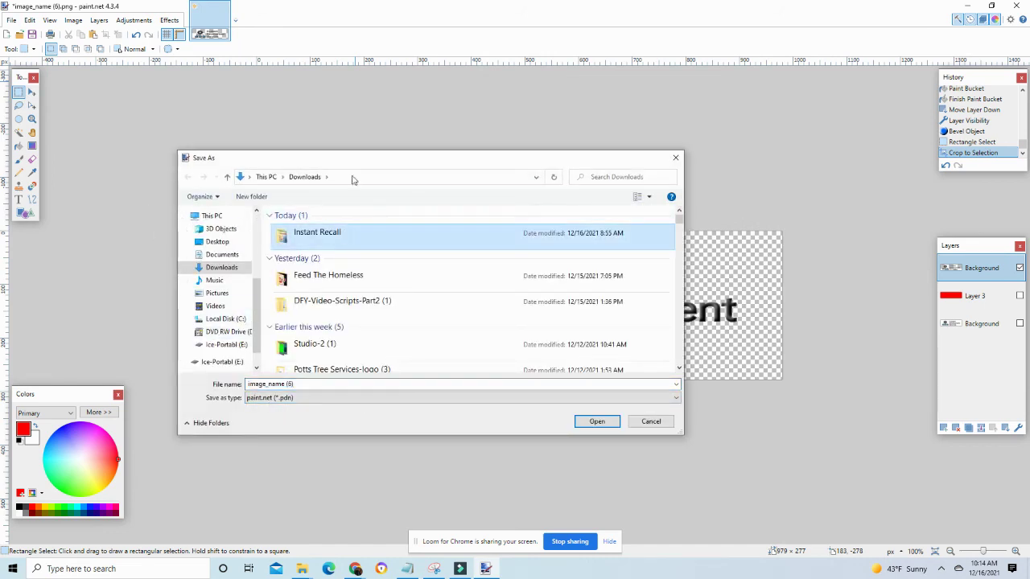
scroll(360, 313, down, 5)
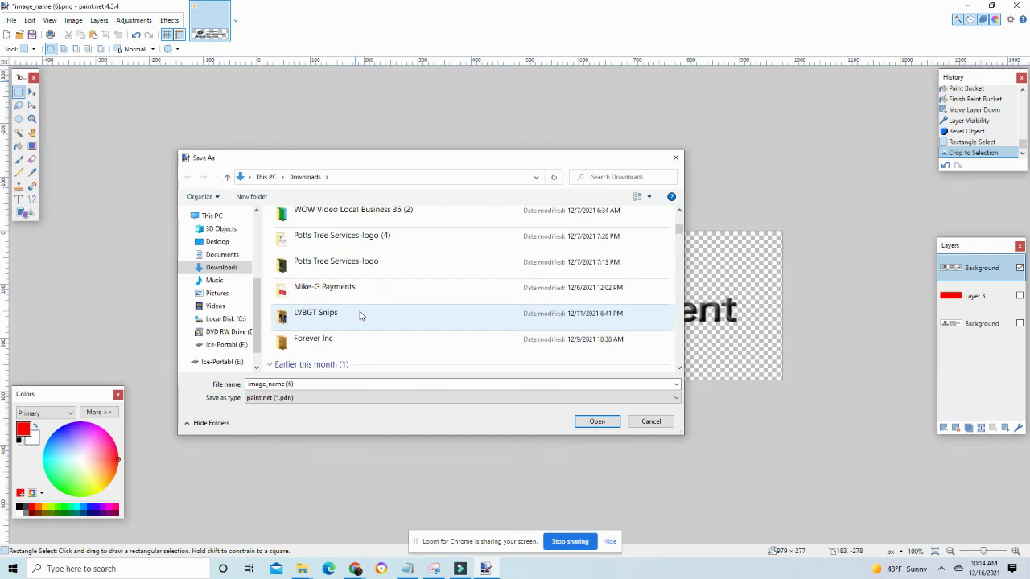
scroll(360, 314, up, 1)
scroll(359, 314, up, 1)
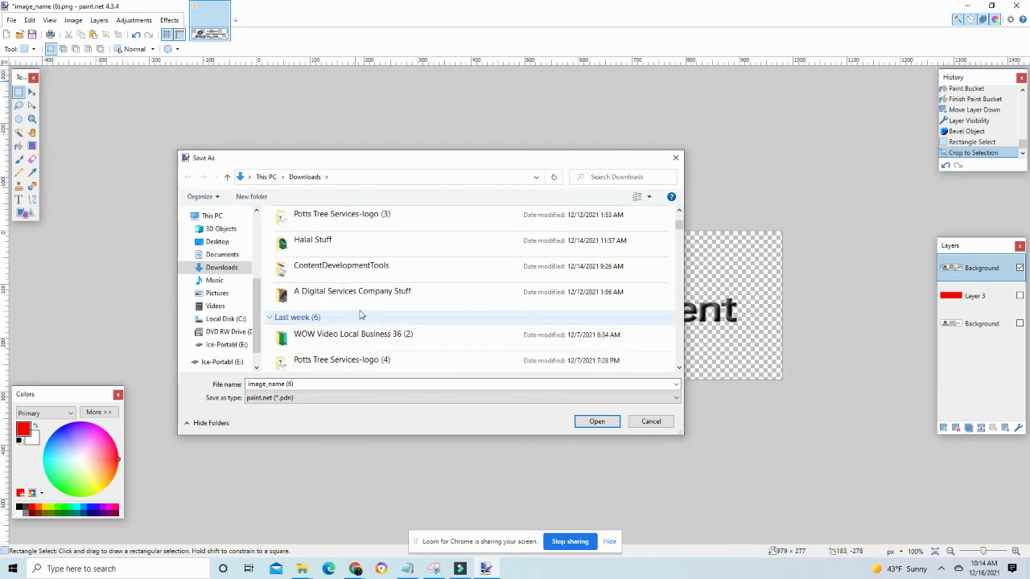
double_click(377, 267)
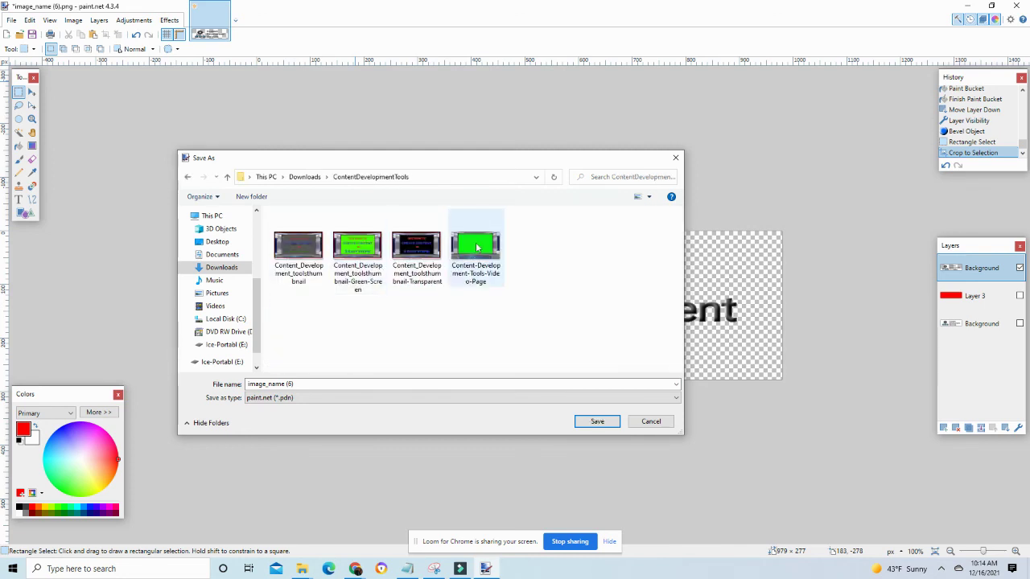
click(598, 422)
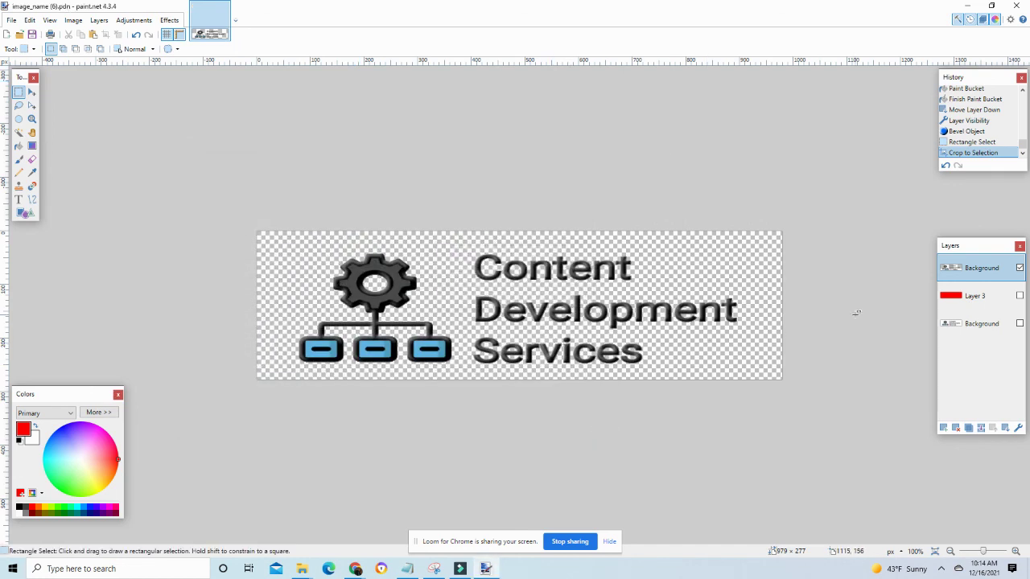